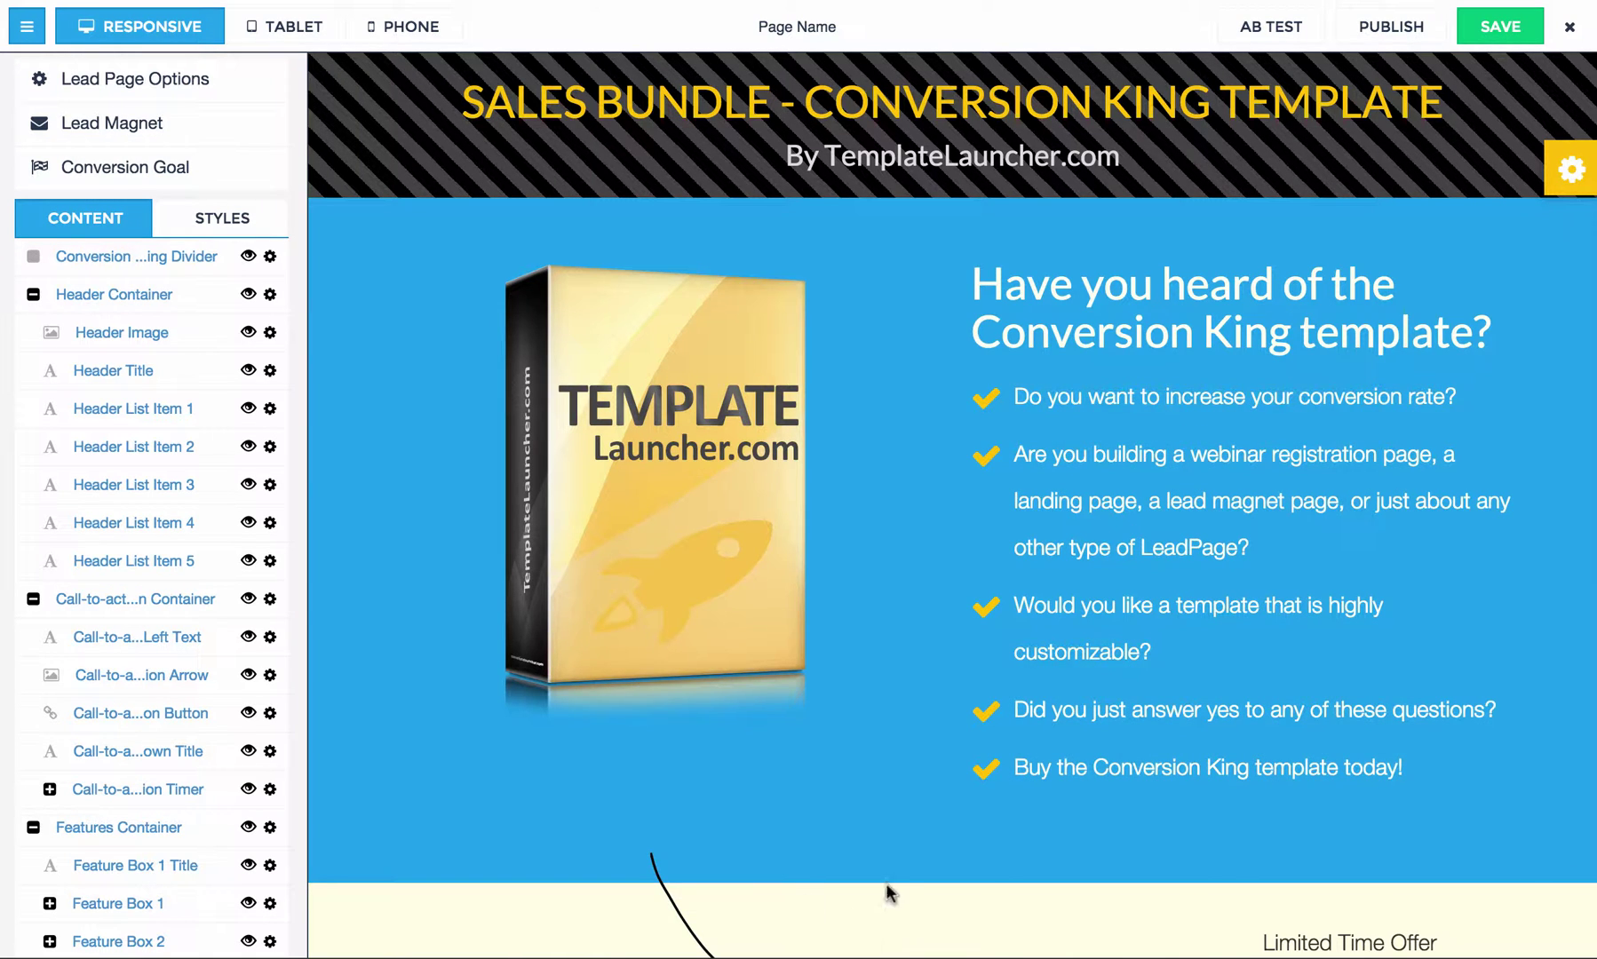
Step: Scroll the page canvas to Image Section - Section 1 with the beach boardwalk photo
scroll(885, 884, "down", 1)
scroll(881, 823, "down", 2)
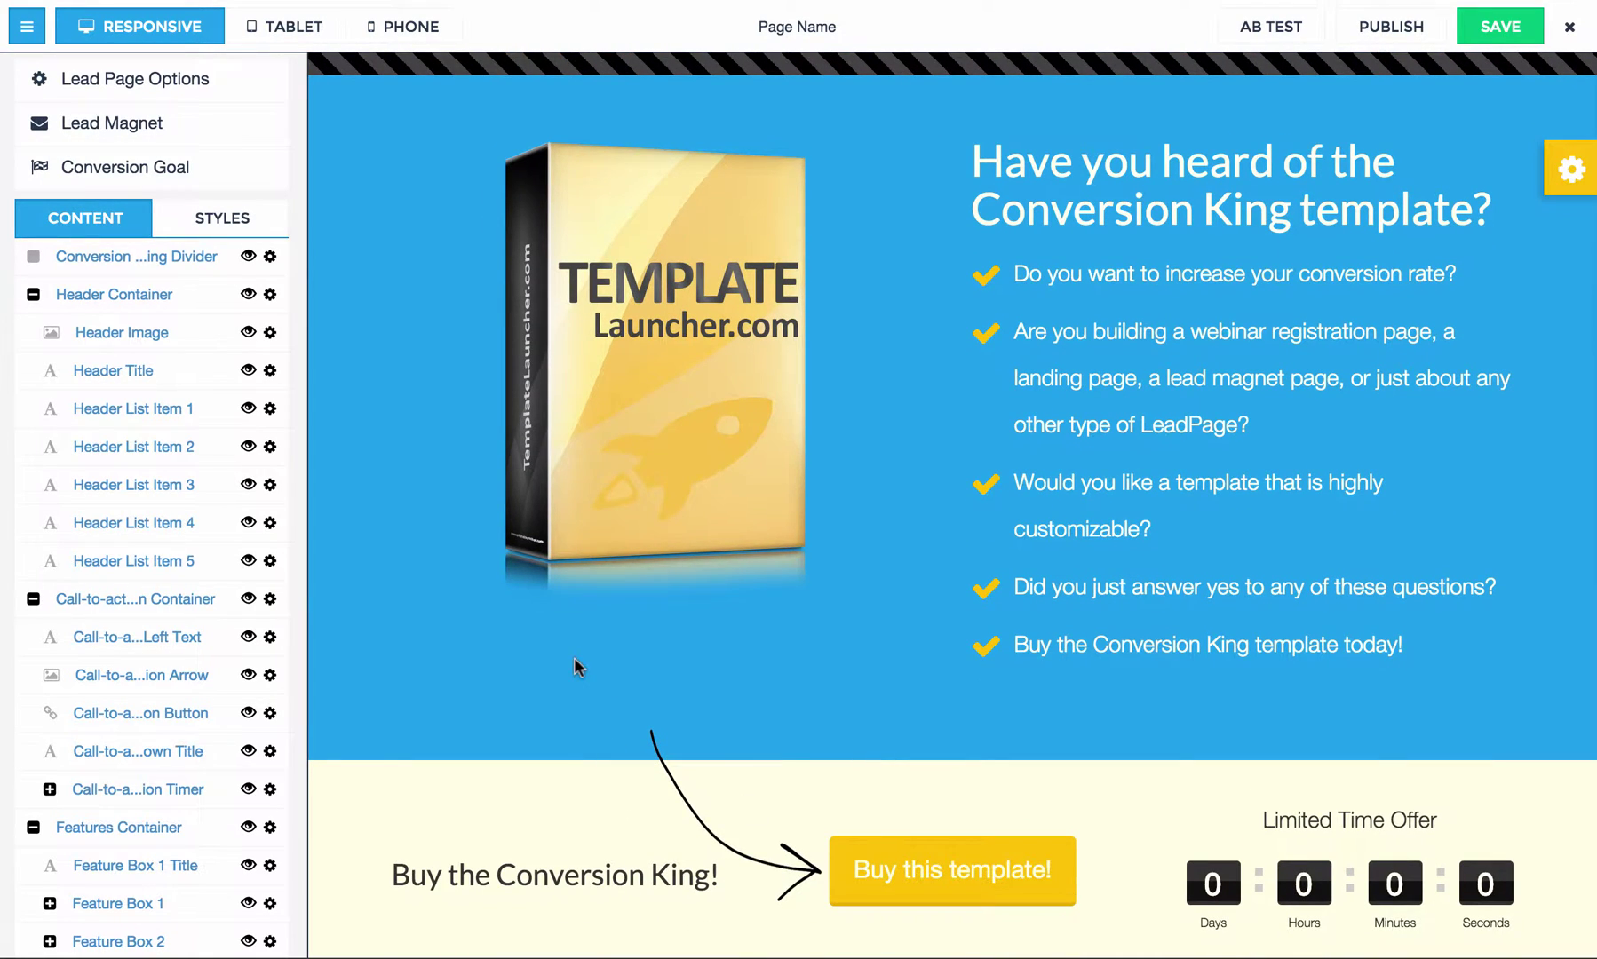
scroll(573, 668, "down", 8)
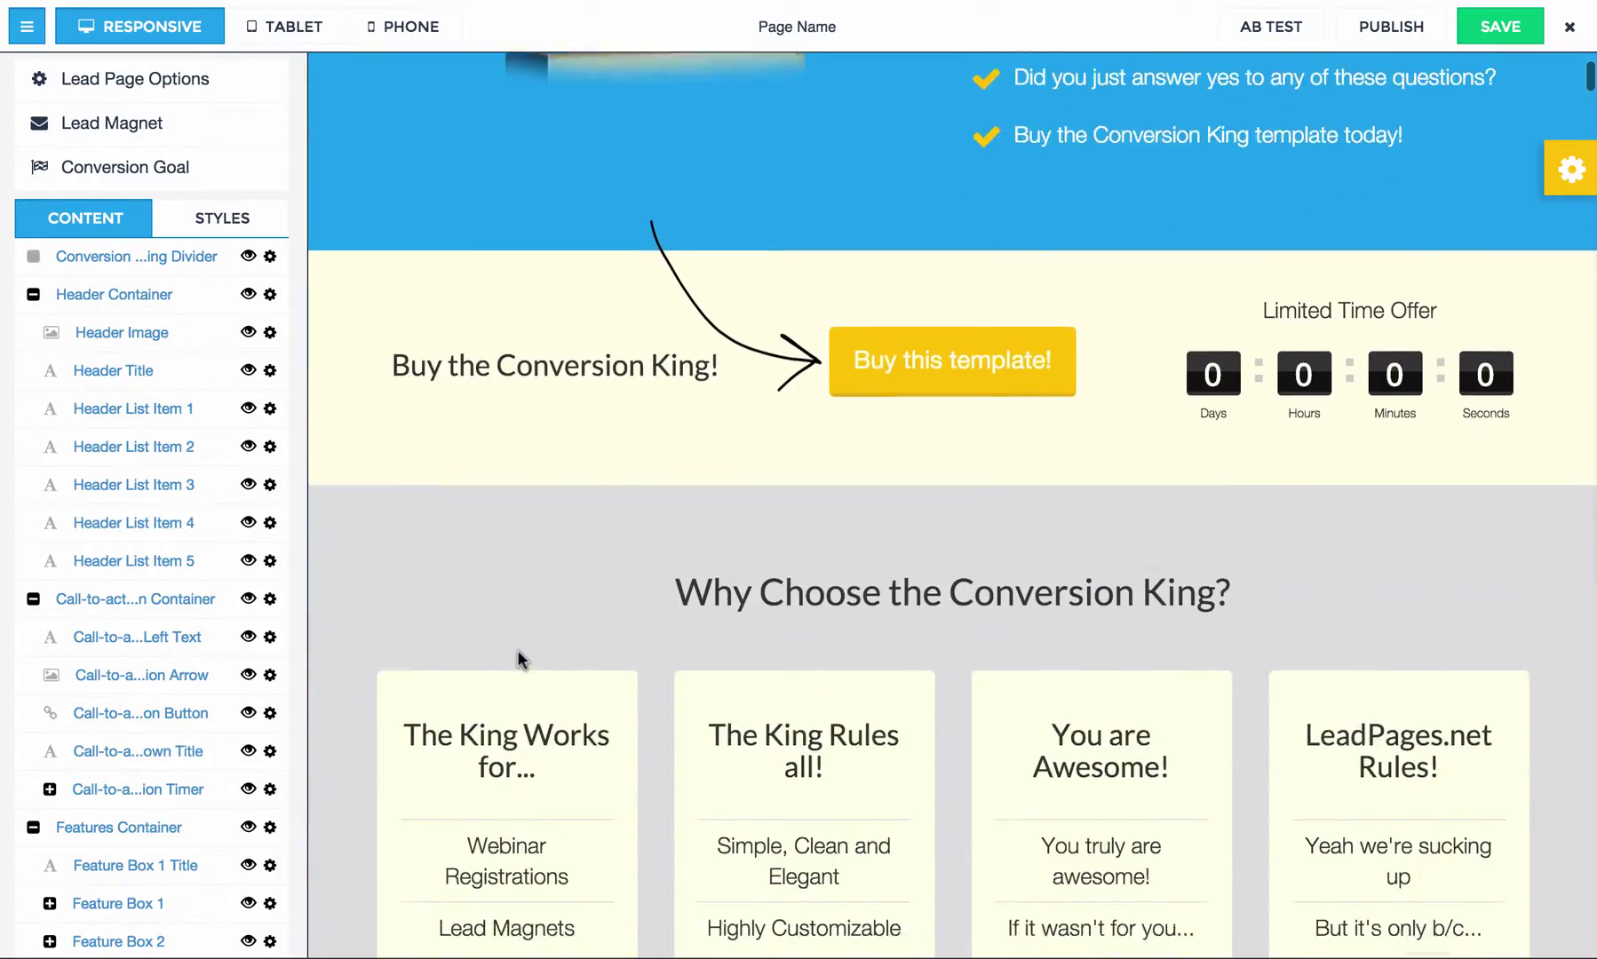
scroll(517, 653, "down", 20)
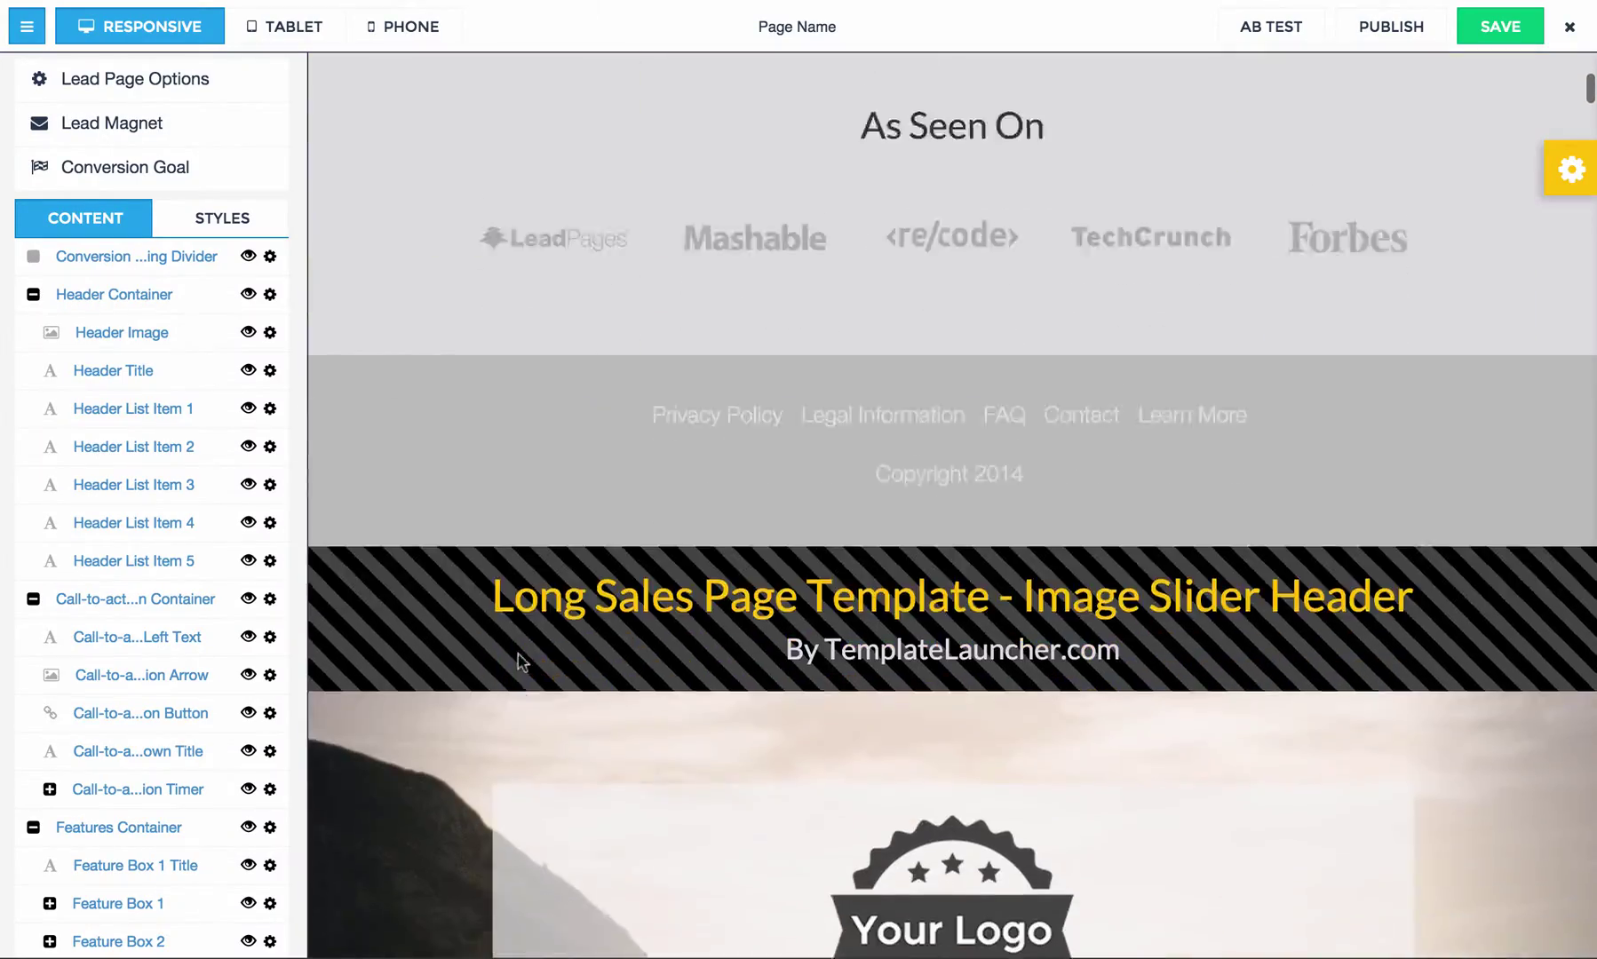
scroll(520, 662, "down", 20)
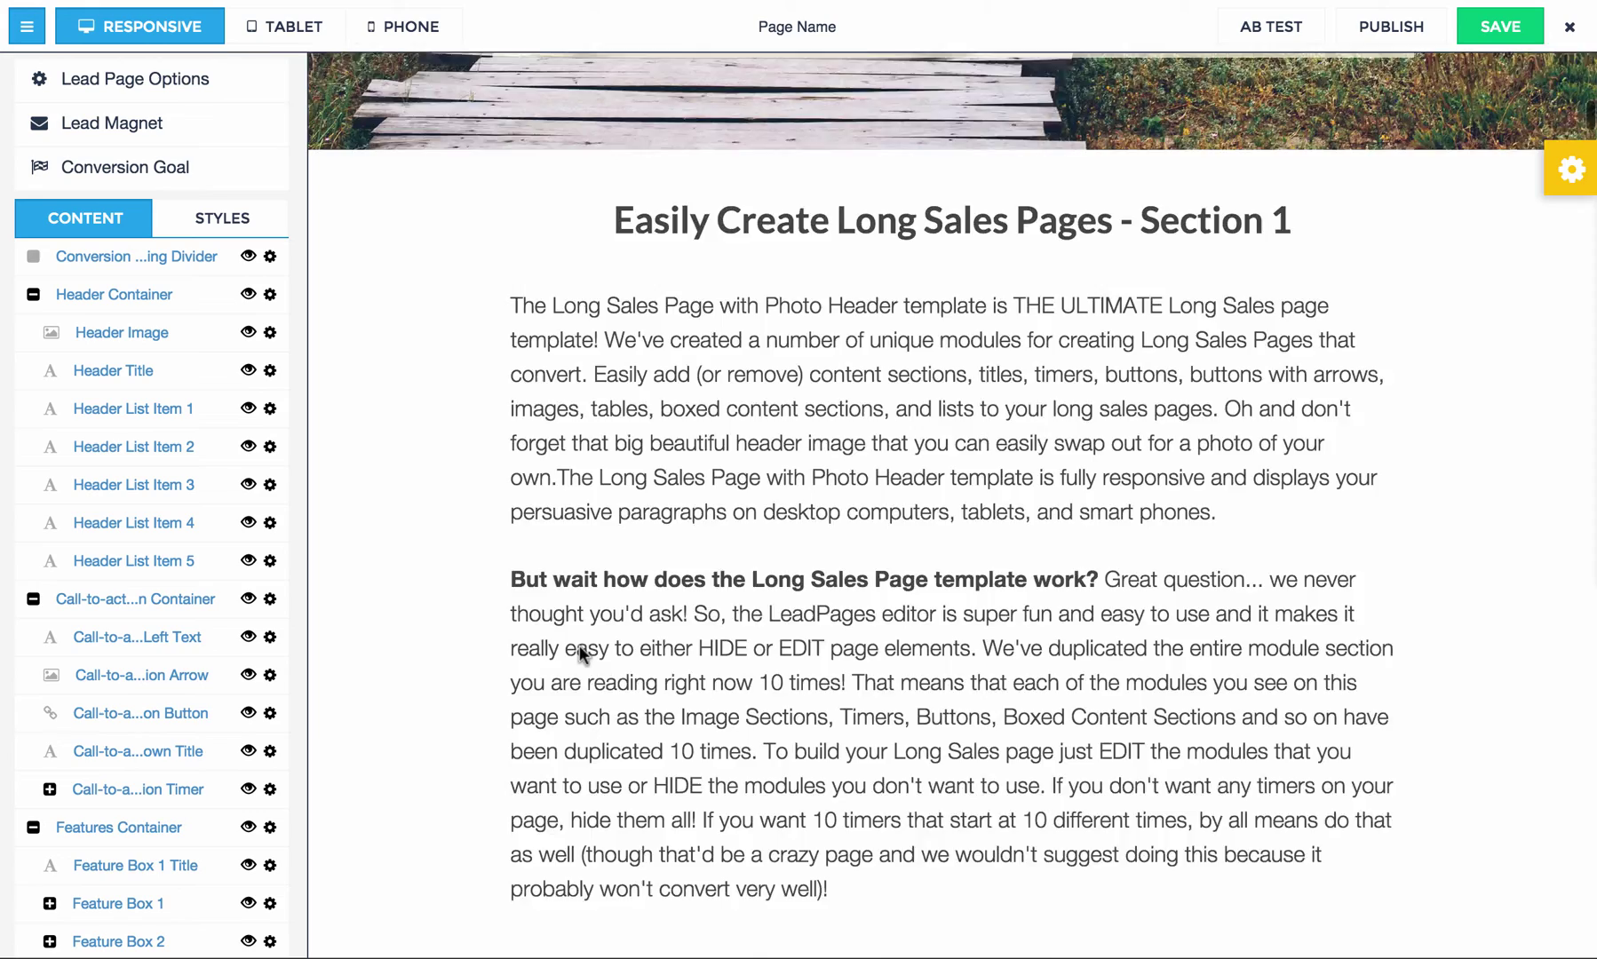
scroll(579, 653, "down", 20)
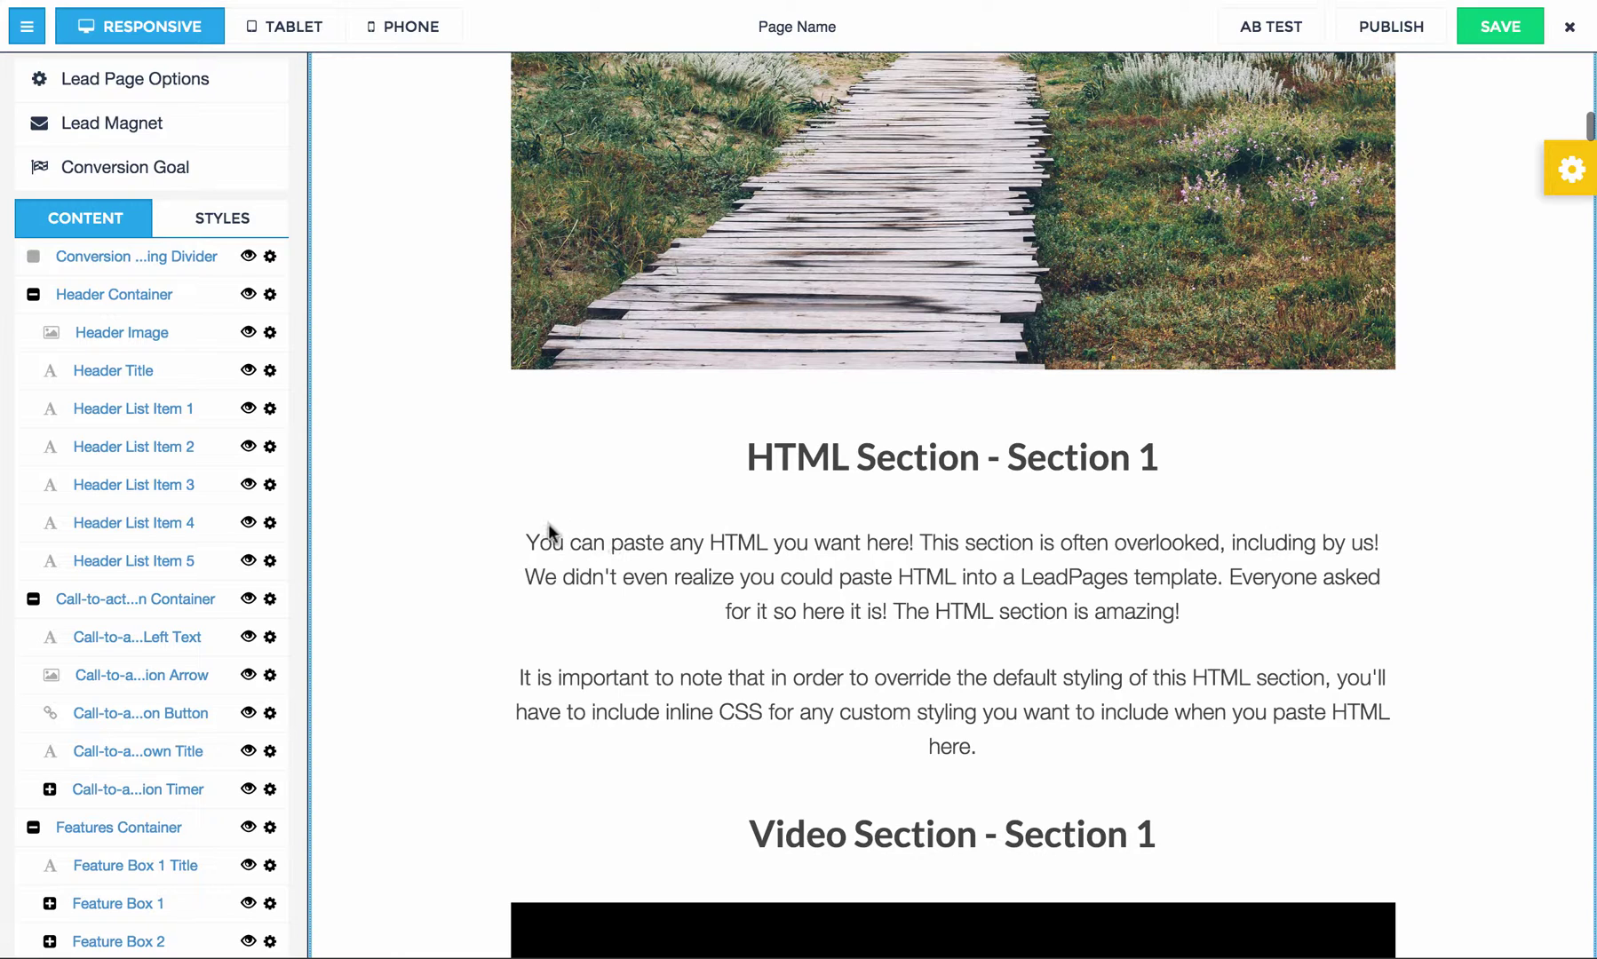
scroll(450, 481, "up", 5)
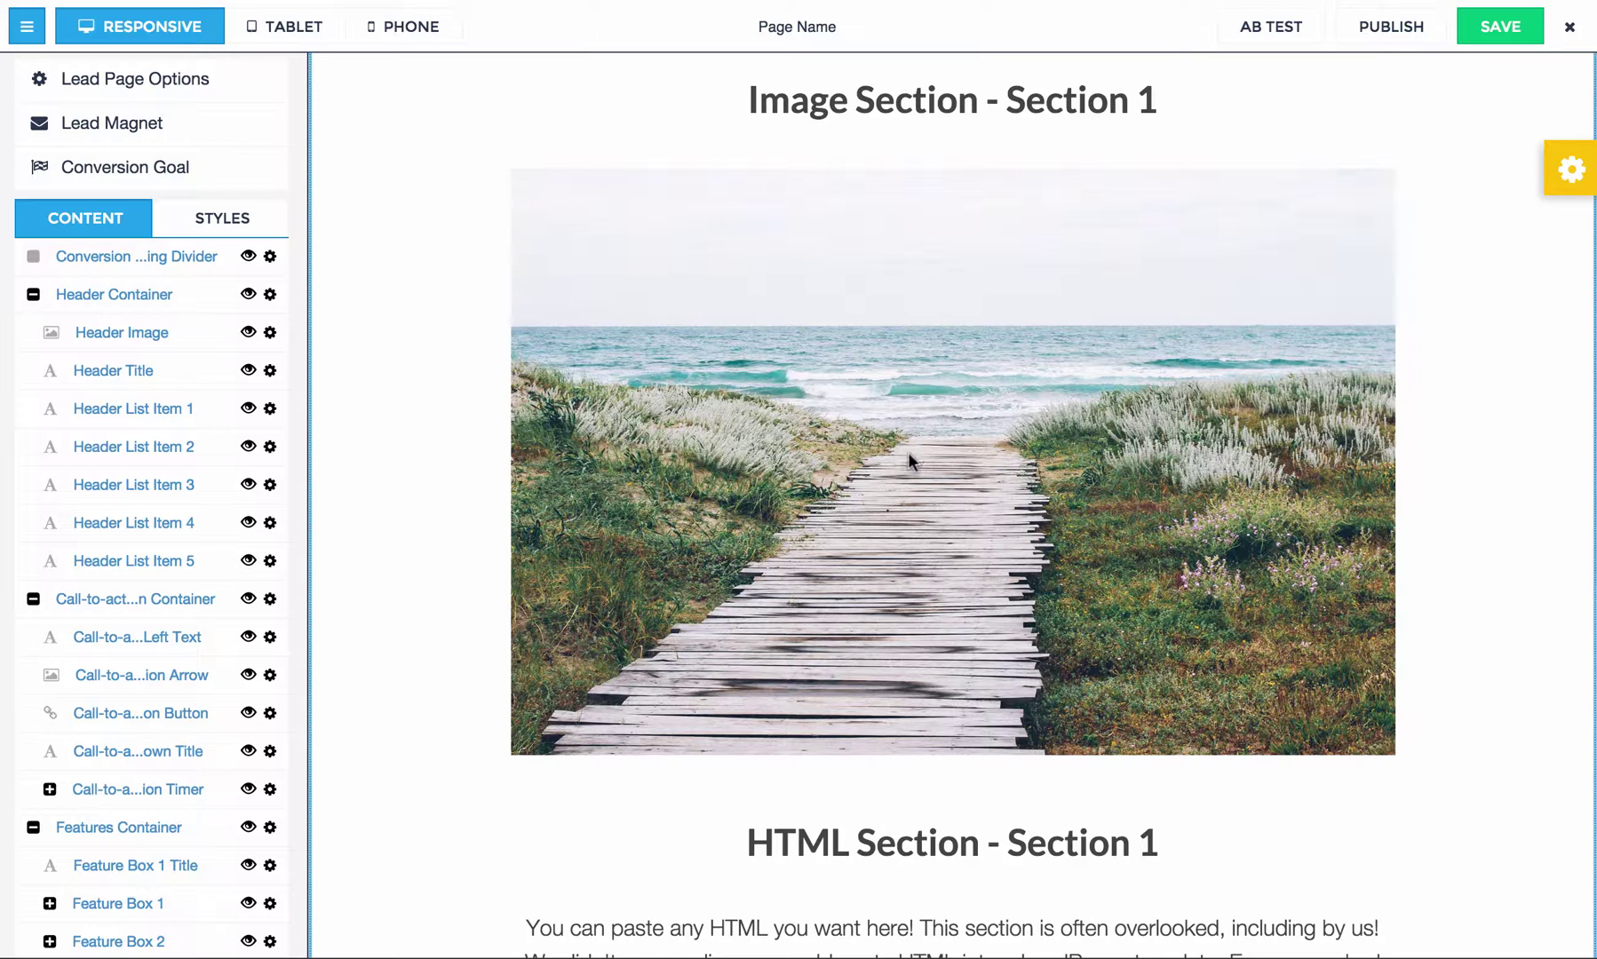
Step: Upload the 'Yes! Let's do this!' button graphic from the computer to the image library
left_click(909, 451)
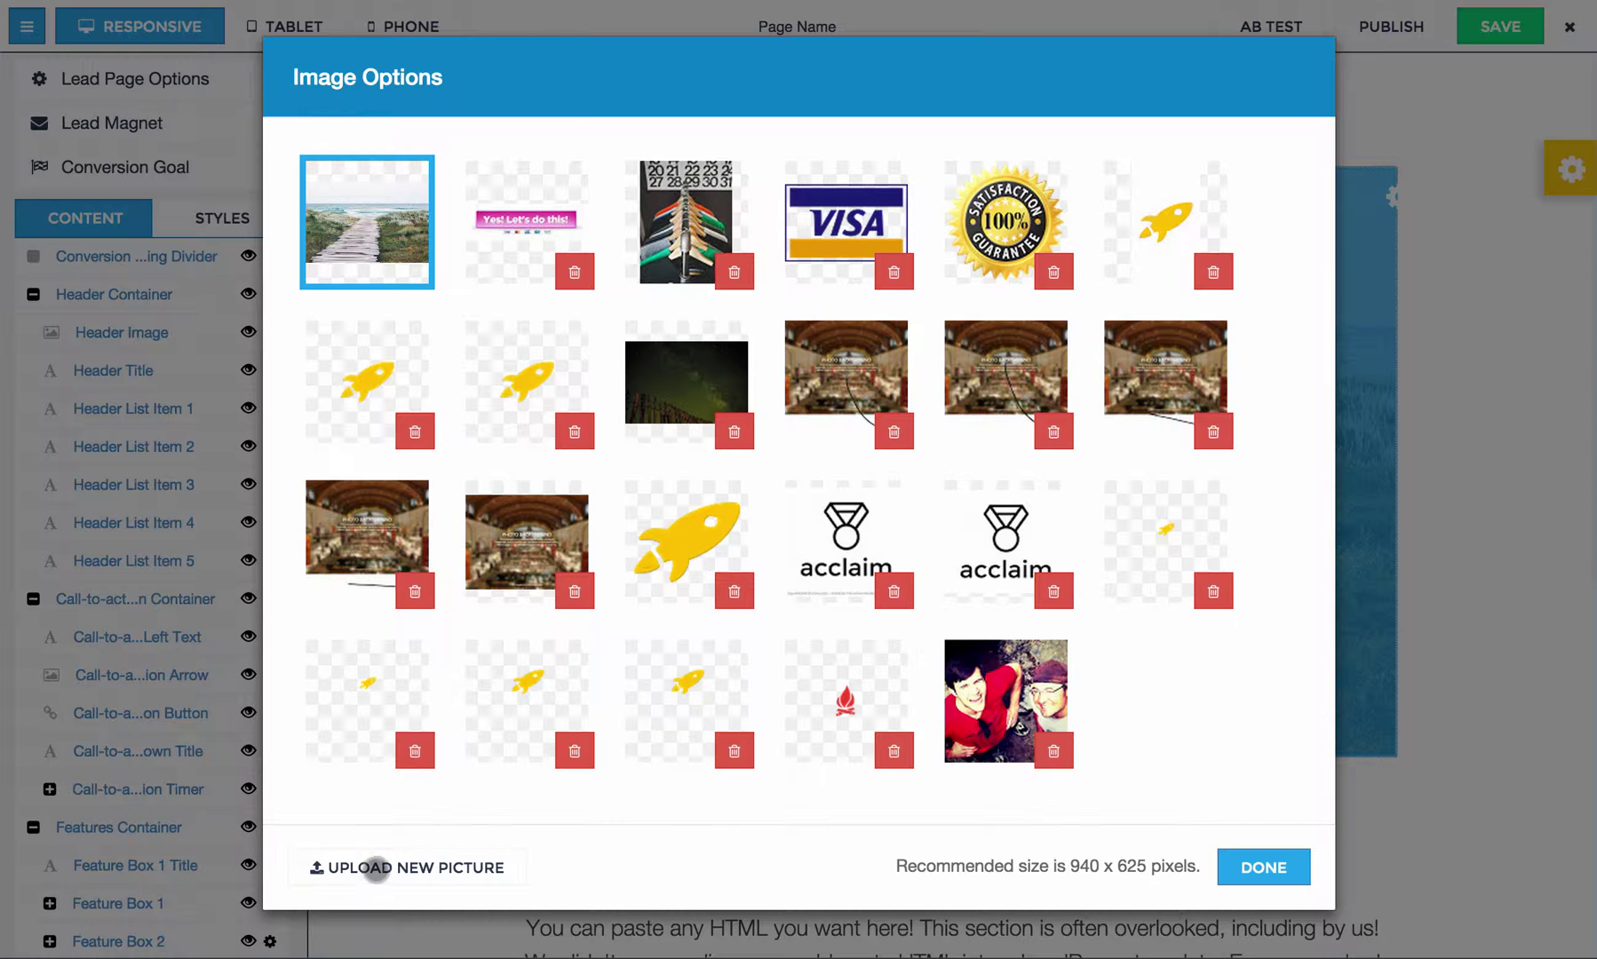
left_click(377, 868)
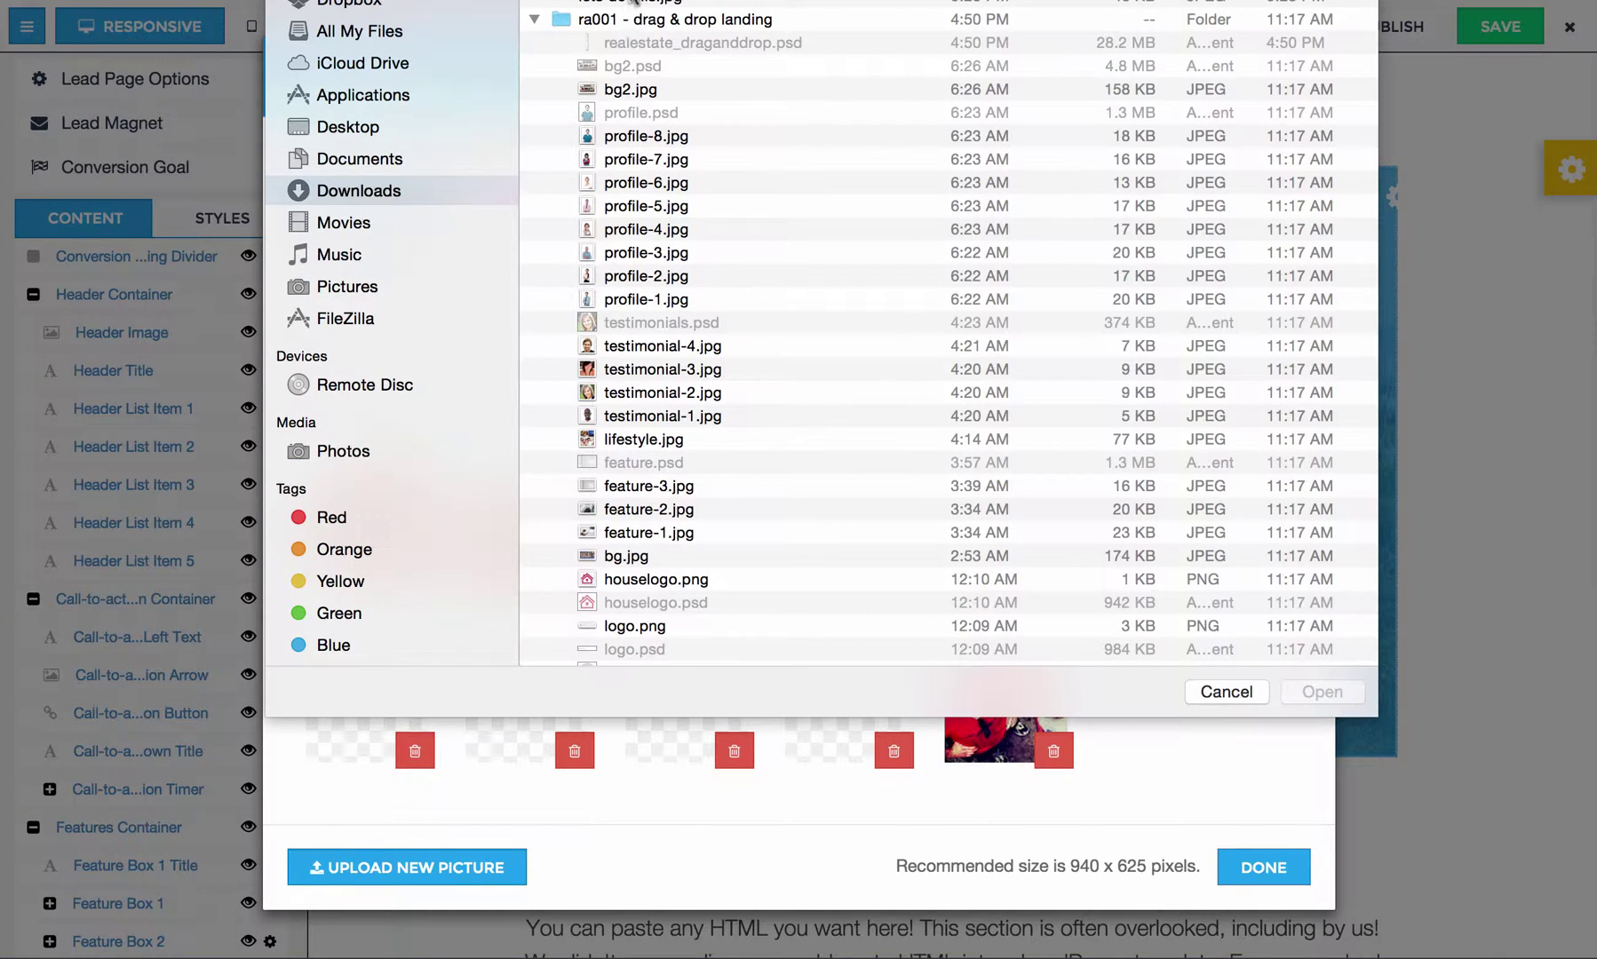
left_click(627, 3)
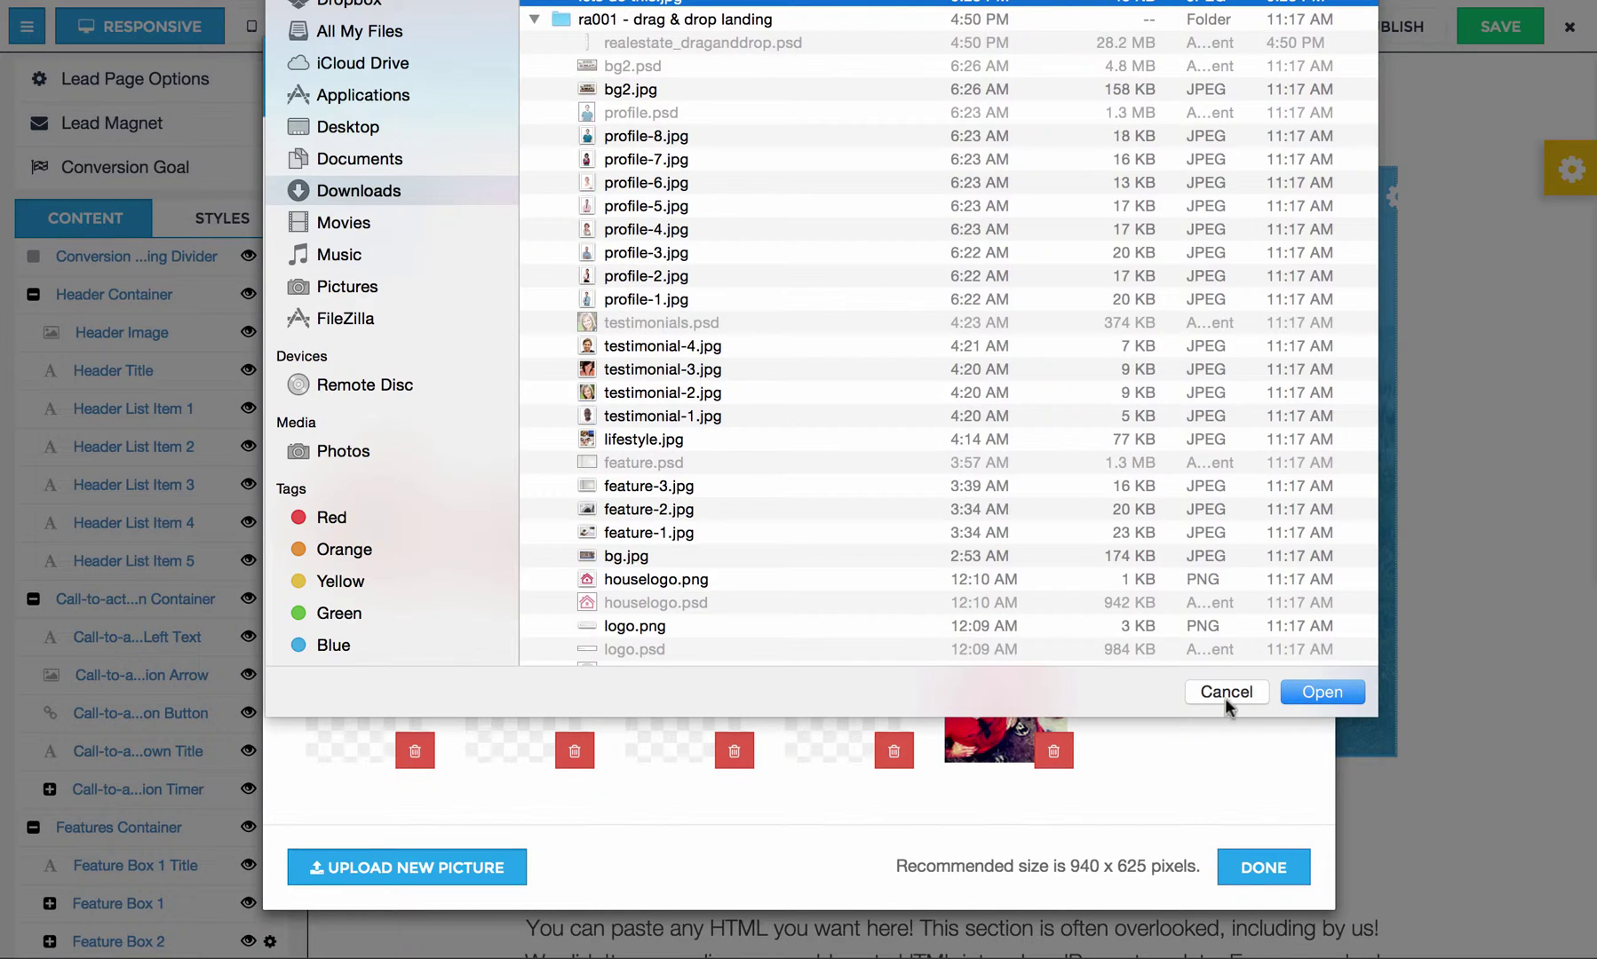
left_click(1316, 695)
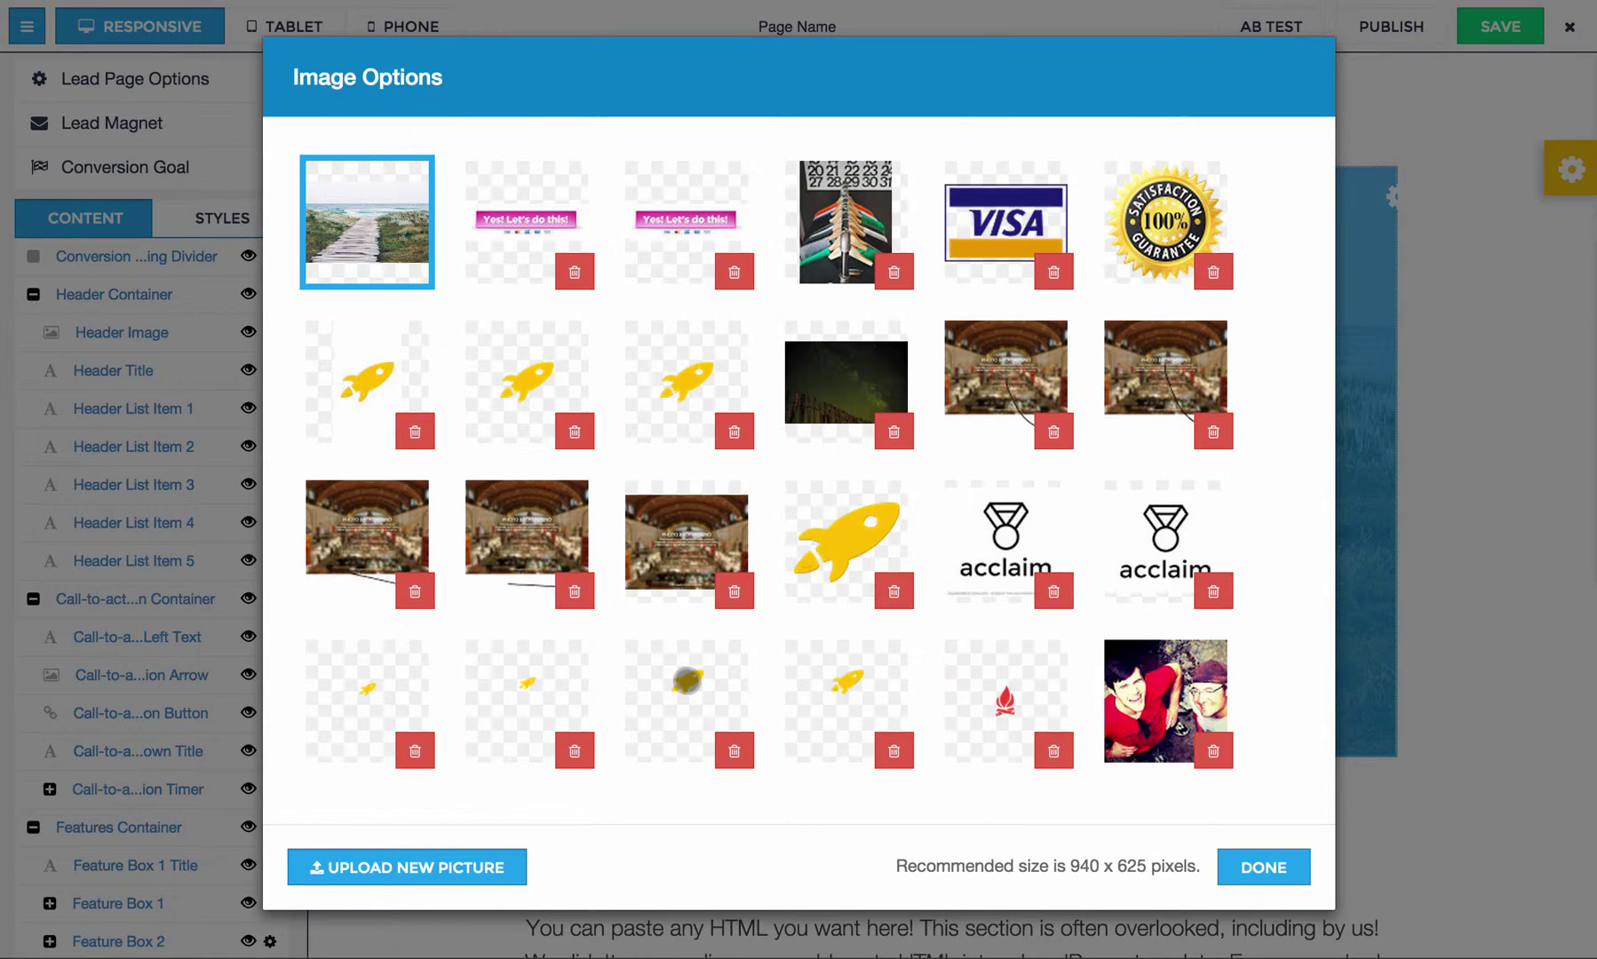
left_click(1265, 868)
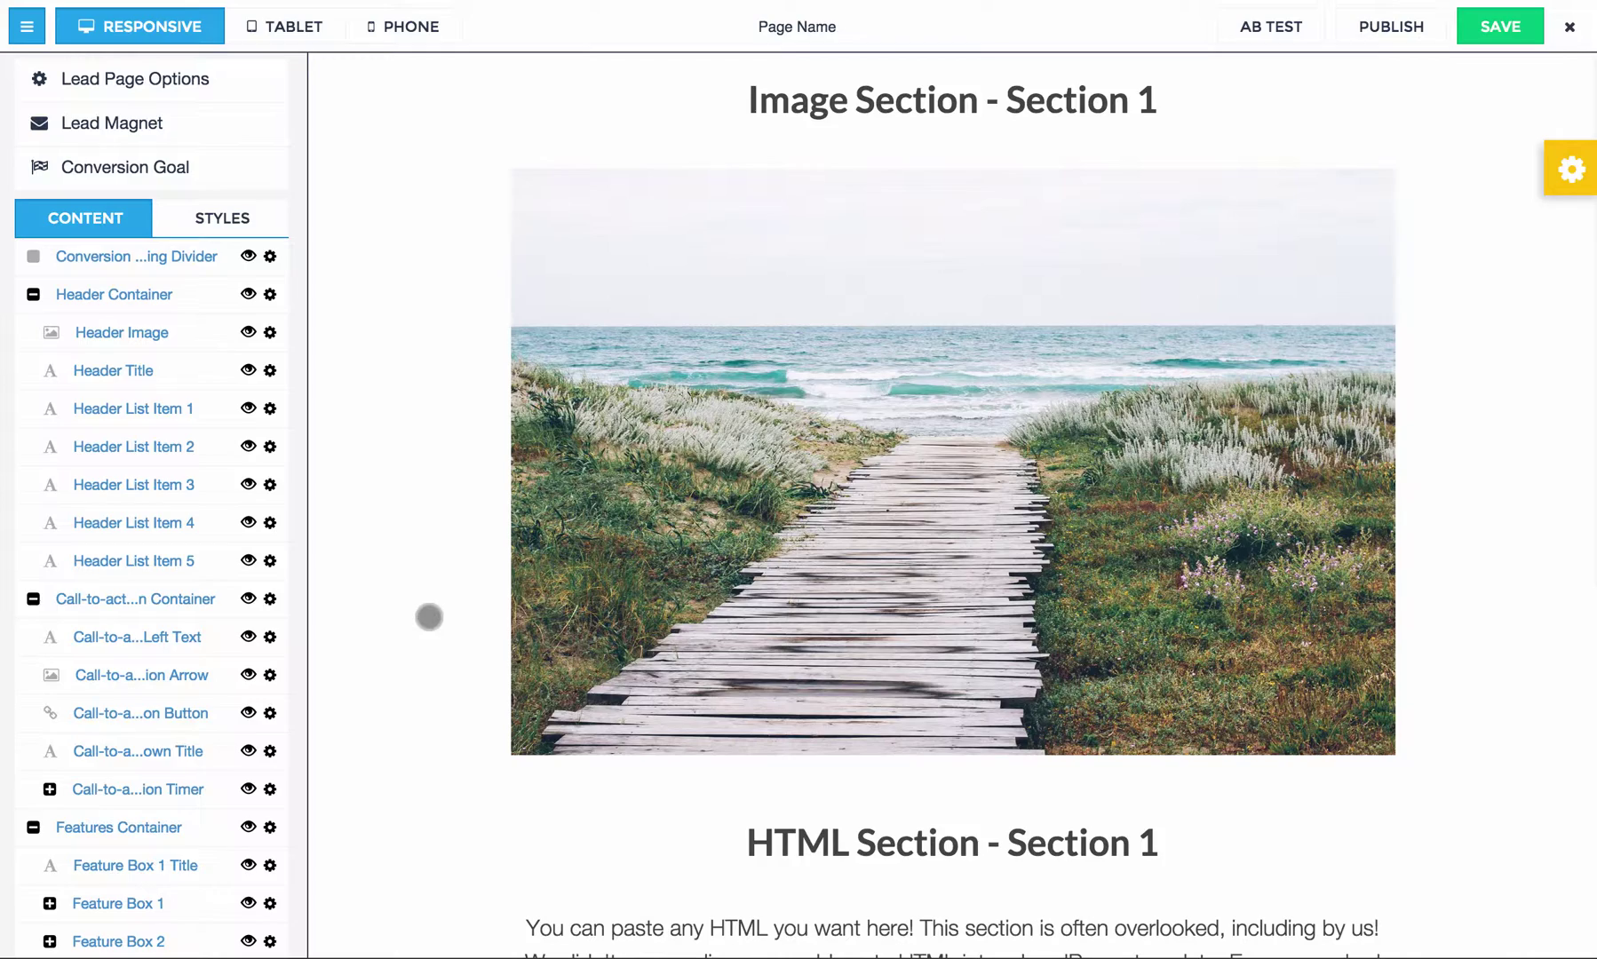
Step: Replace the boardwalk photo with the 'Yes! Let's do this!' button image
left_click(861, 422)
left_click(531, 220)
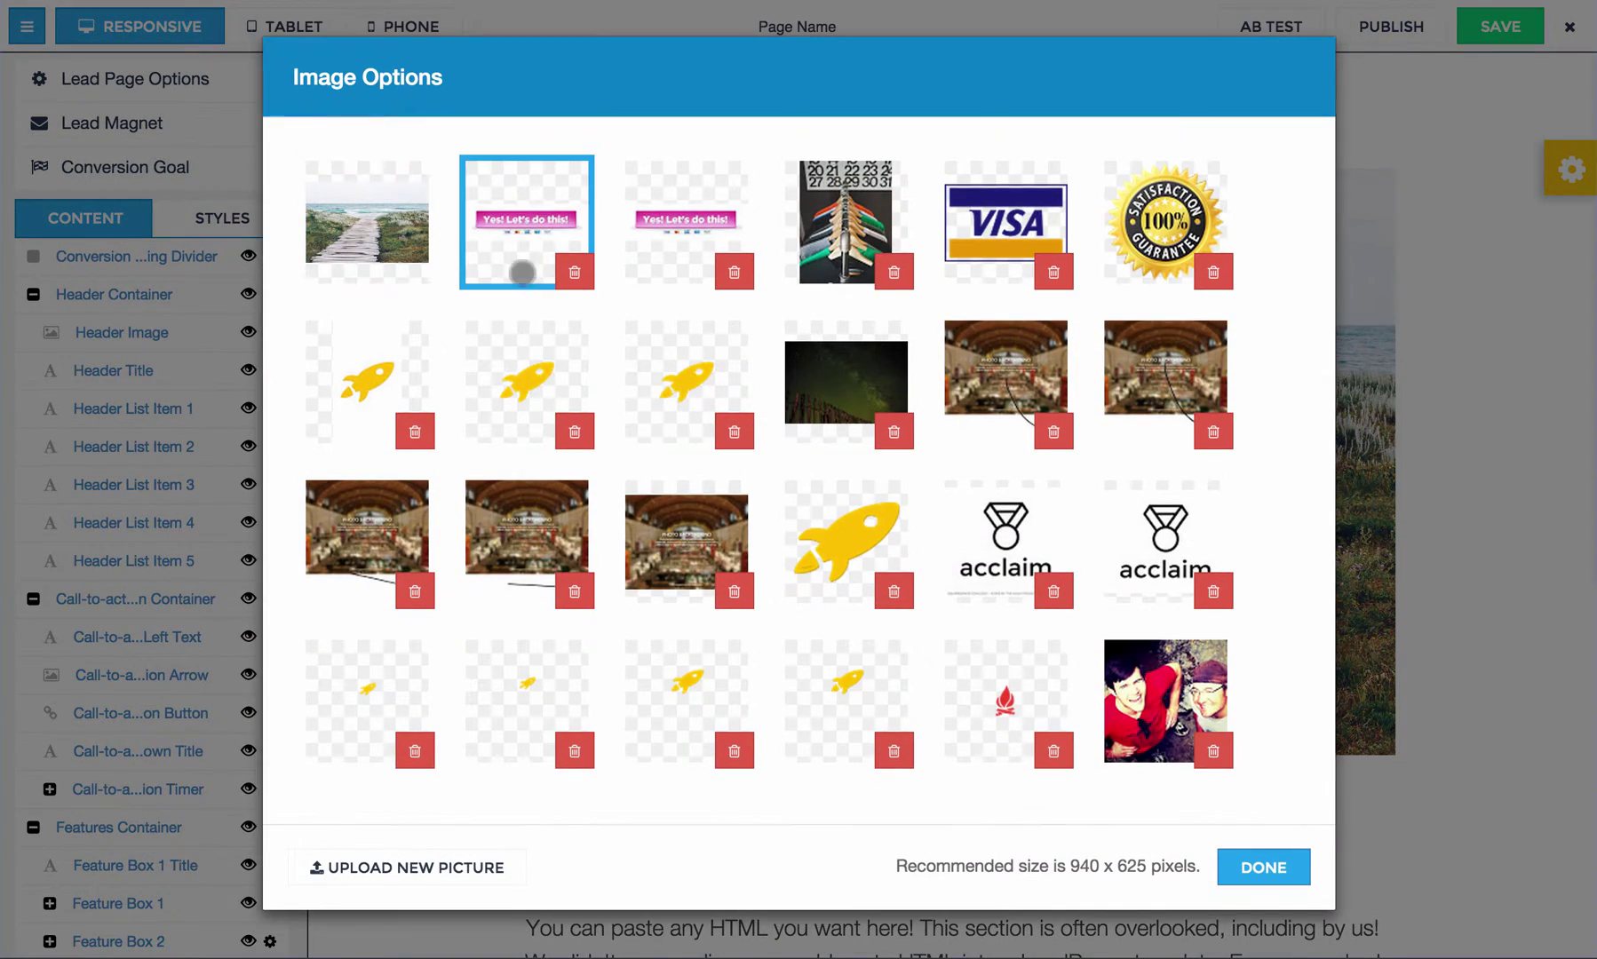
left_click(1263, 868)
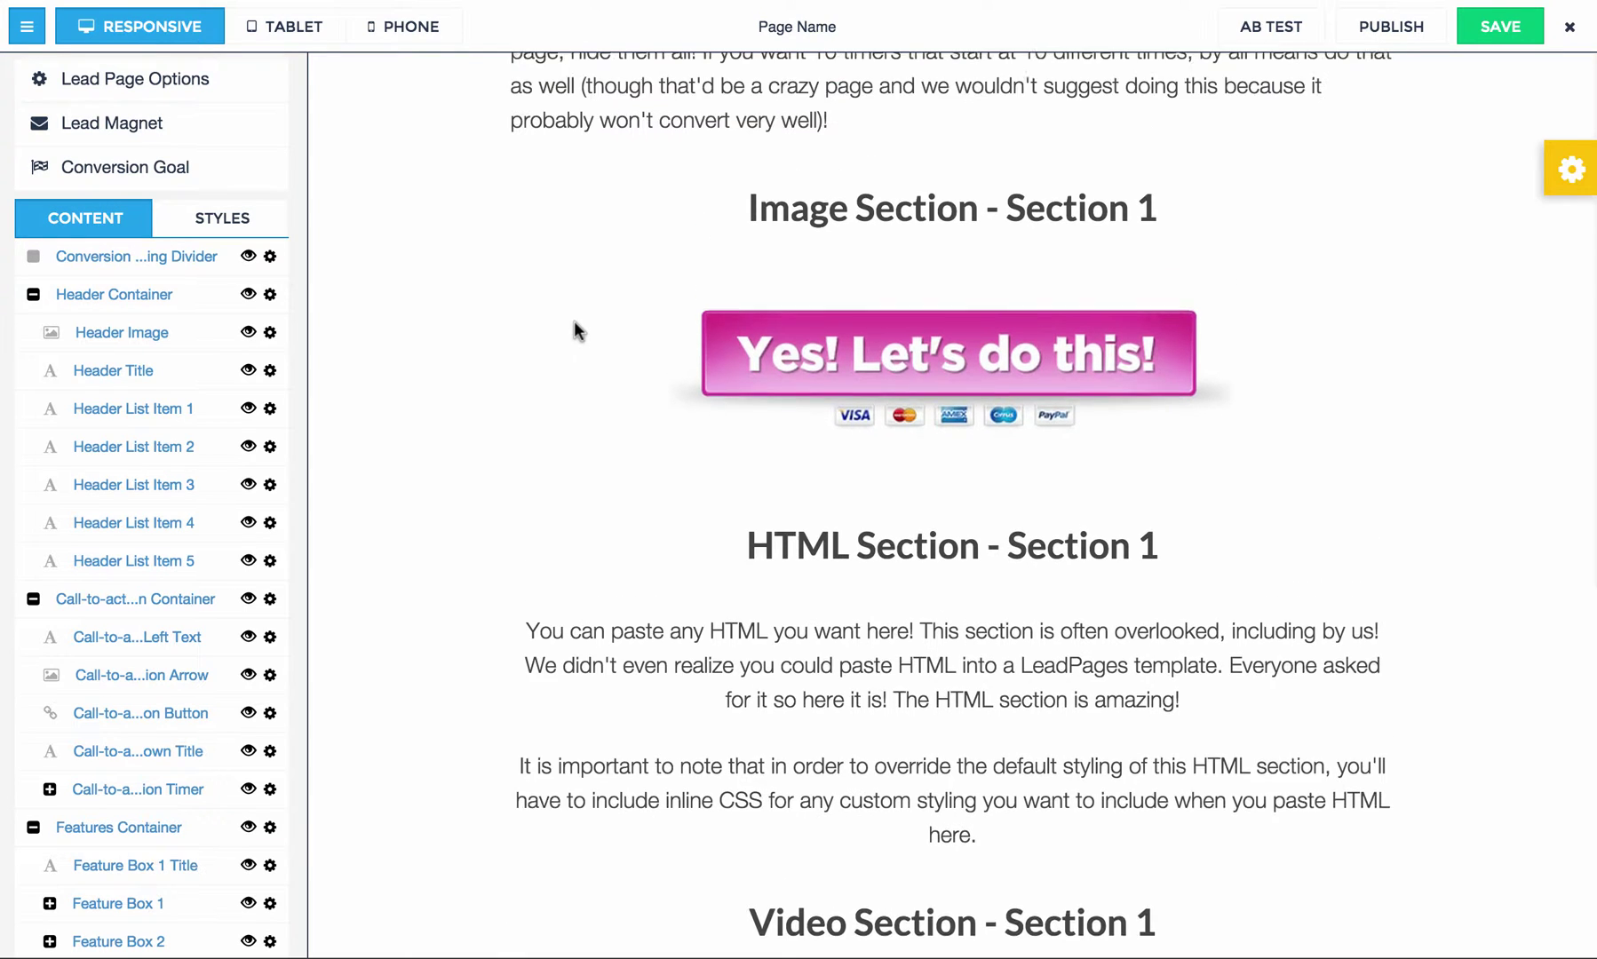
Step: Inspect the button image's HTML and select its img src URL for copying
scroll(573, 322, "up", 1)
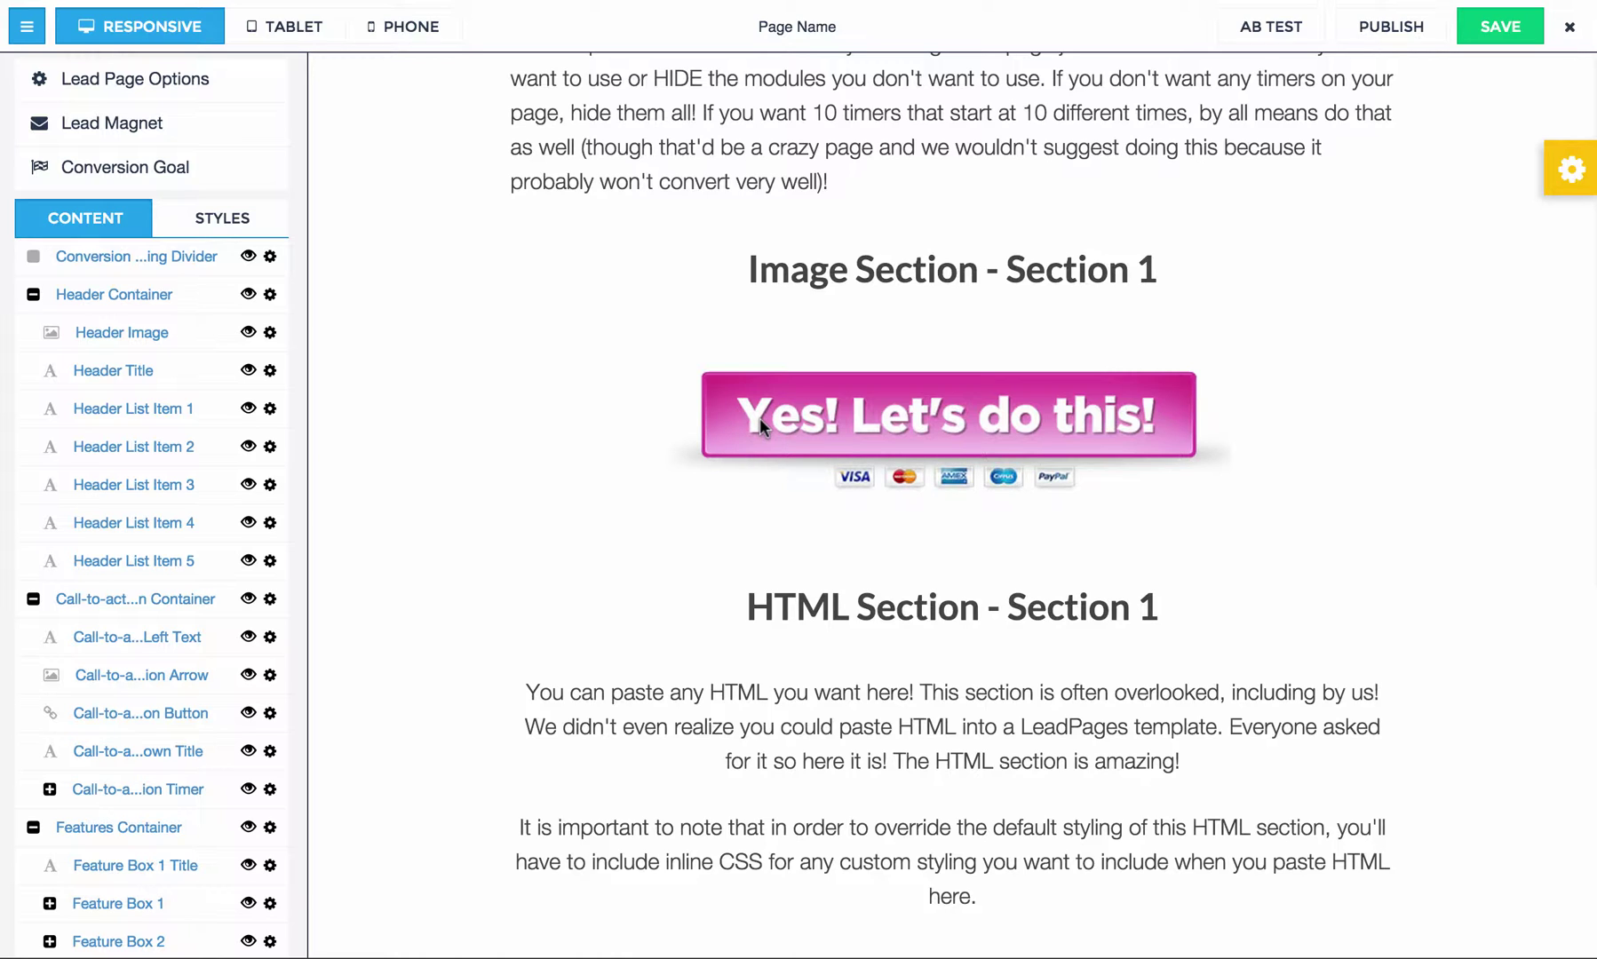
right_click(761, 427)
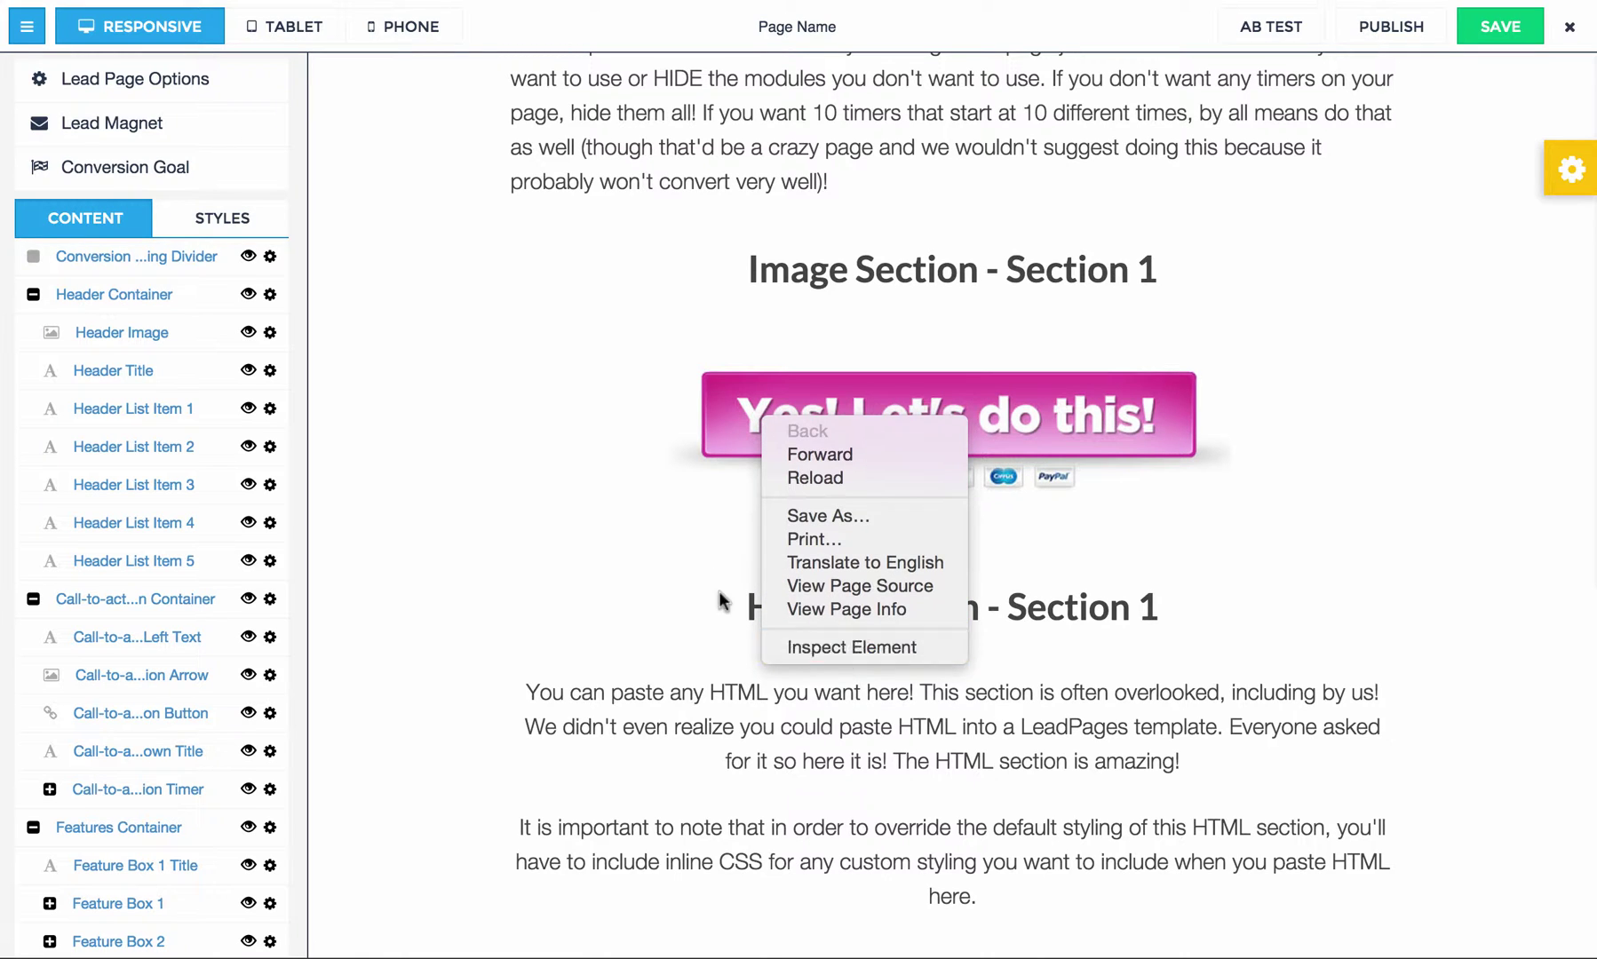
left_click(838, 653)
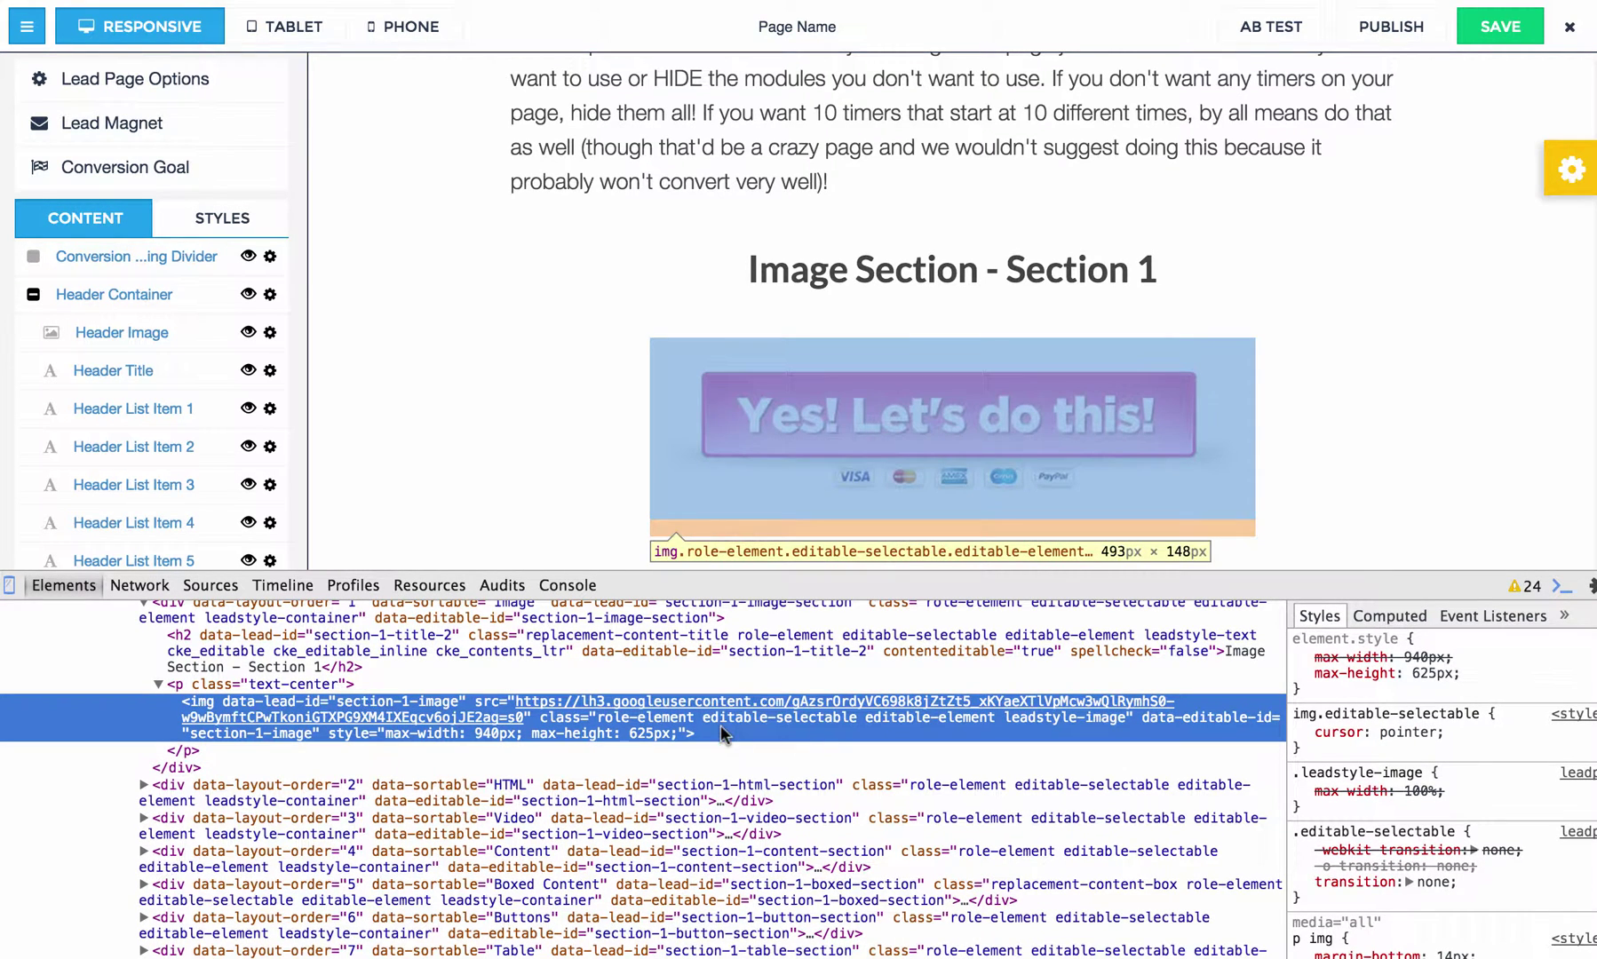
mouse_move(542, 706)
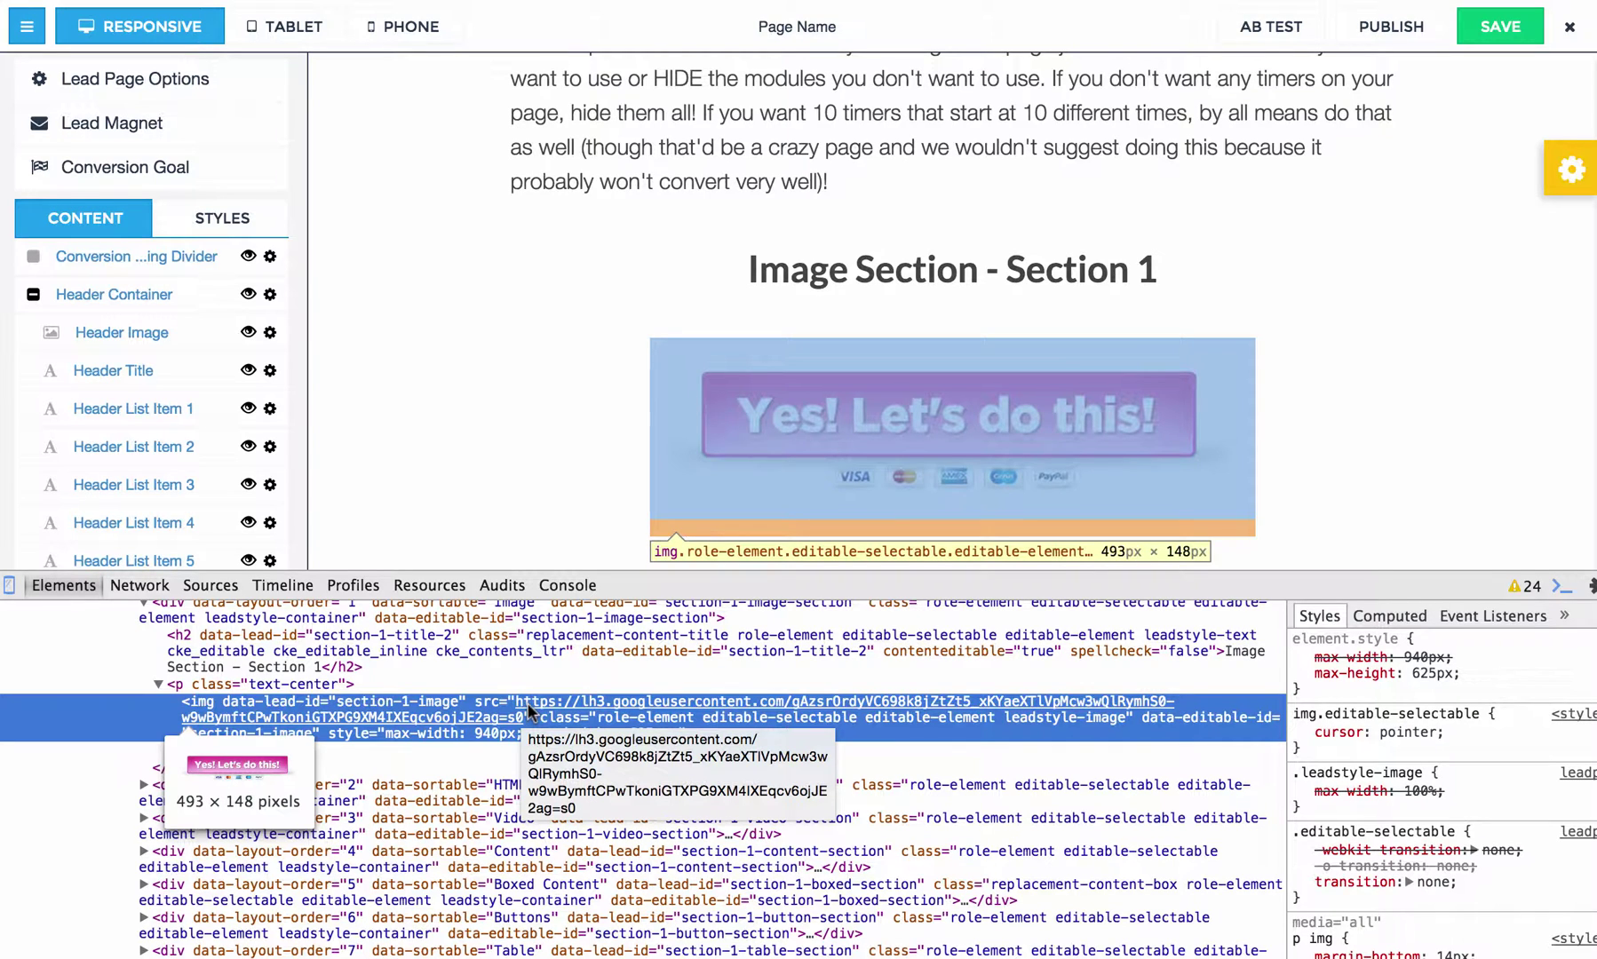
double_click(528, 703)
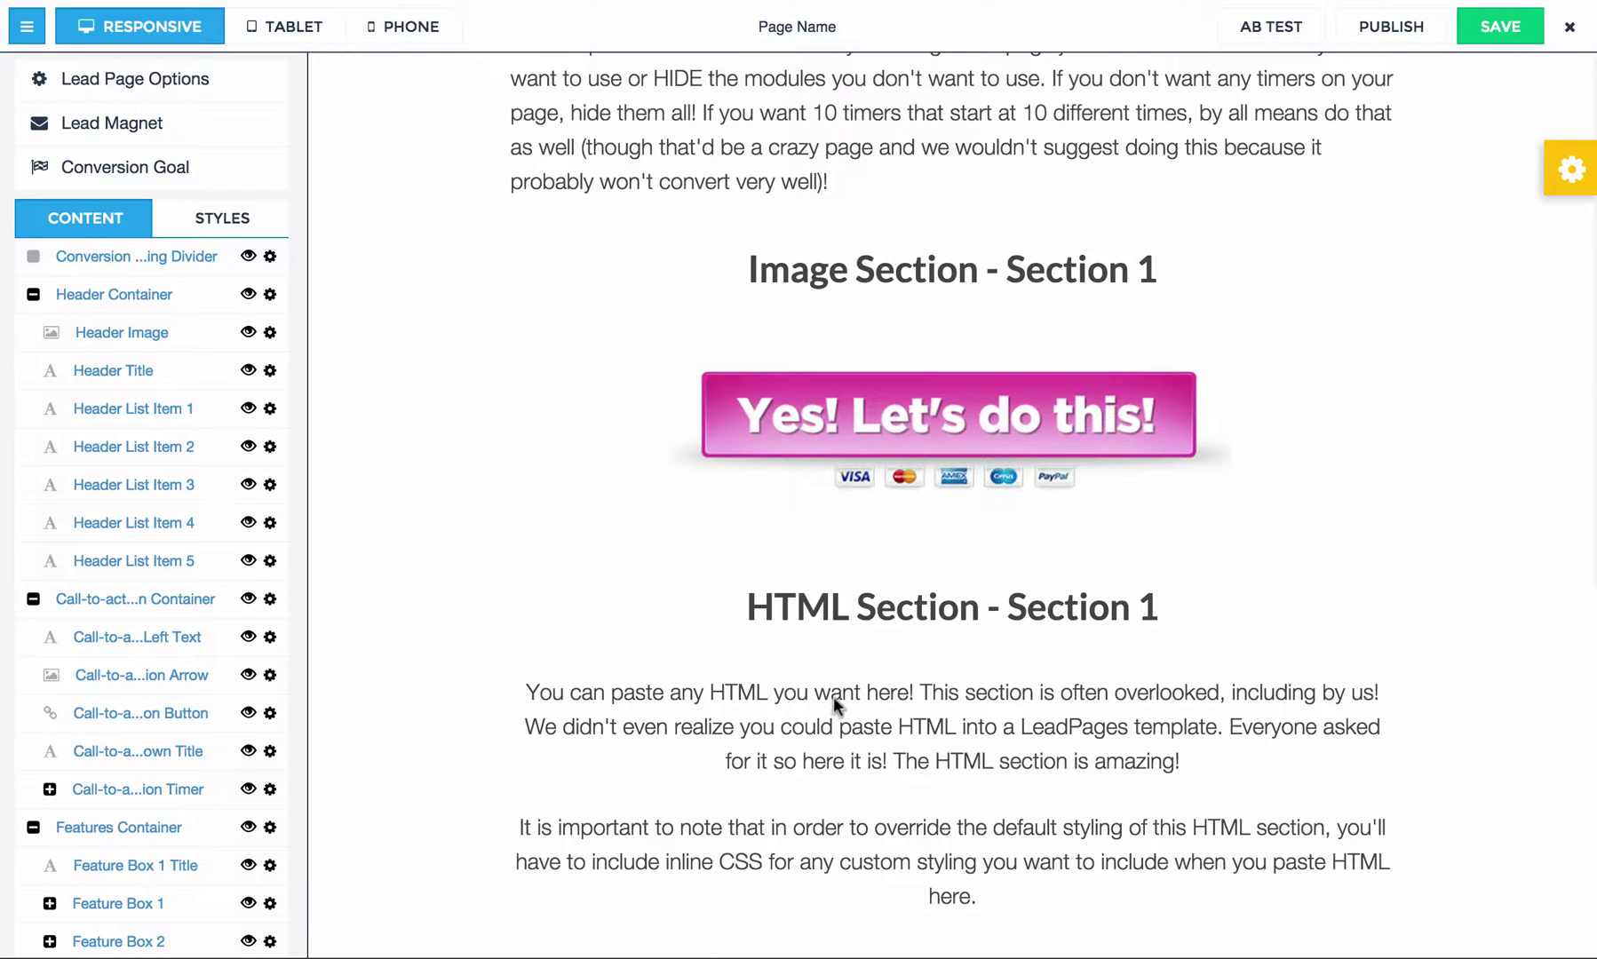
left_click(835, 698)
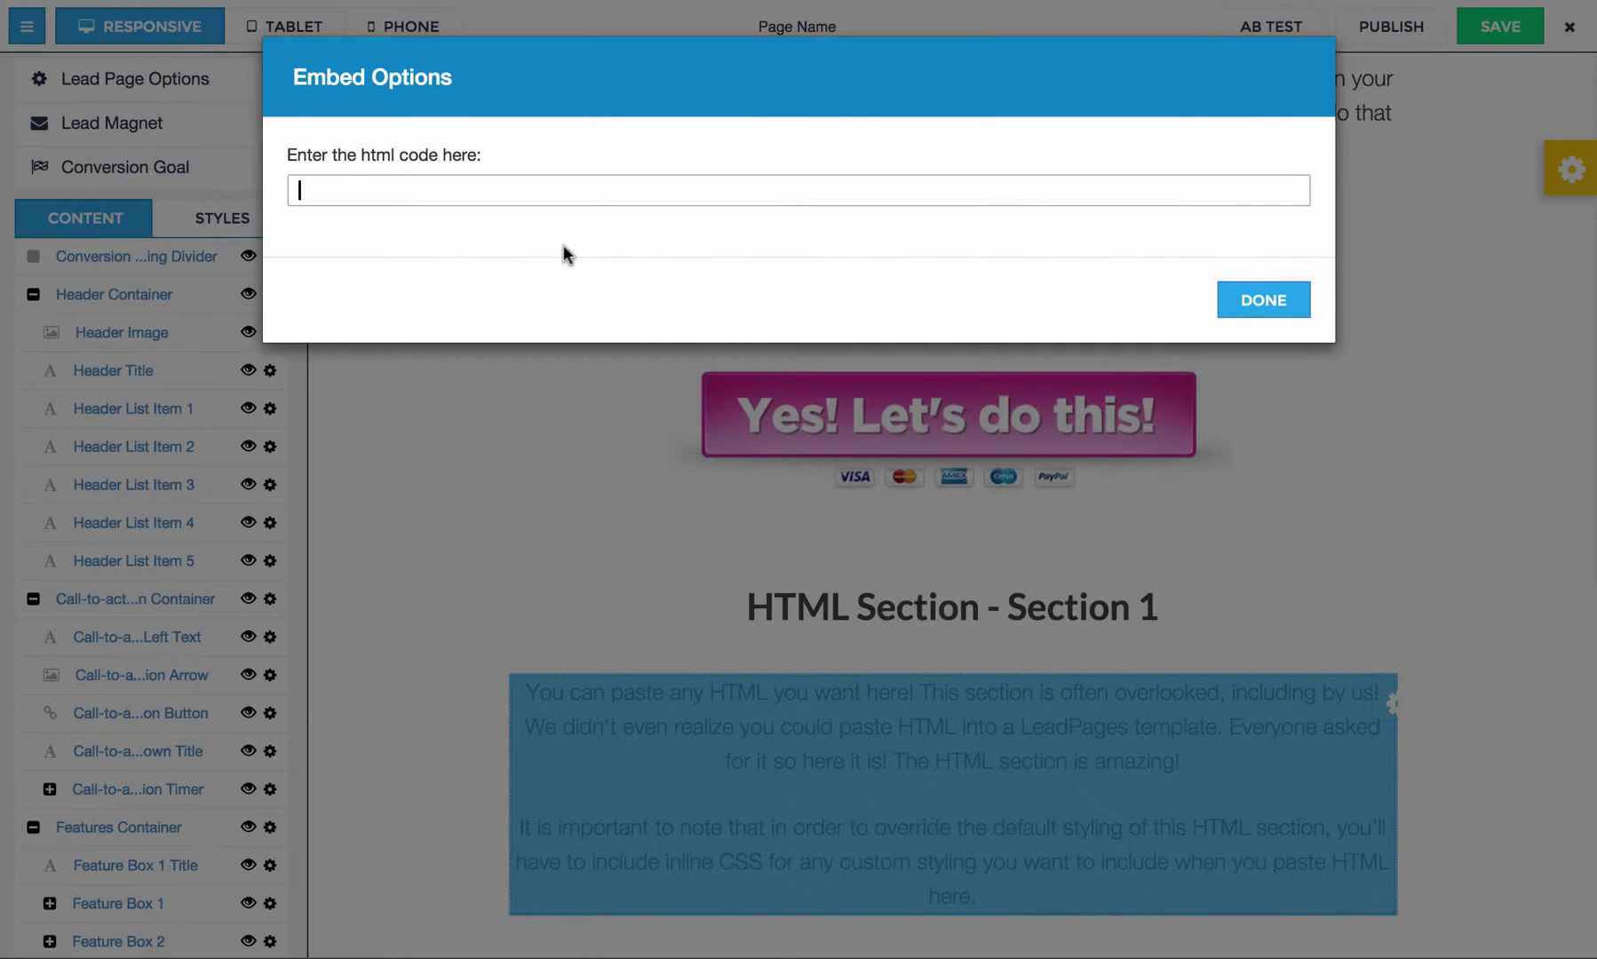
type("<")
type("a h")
type("ref=")
type("\"https:")
type("//www.te")
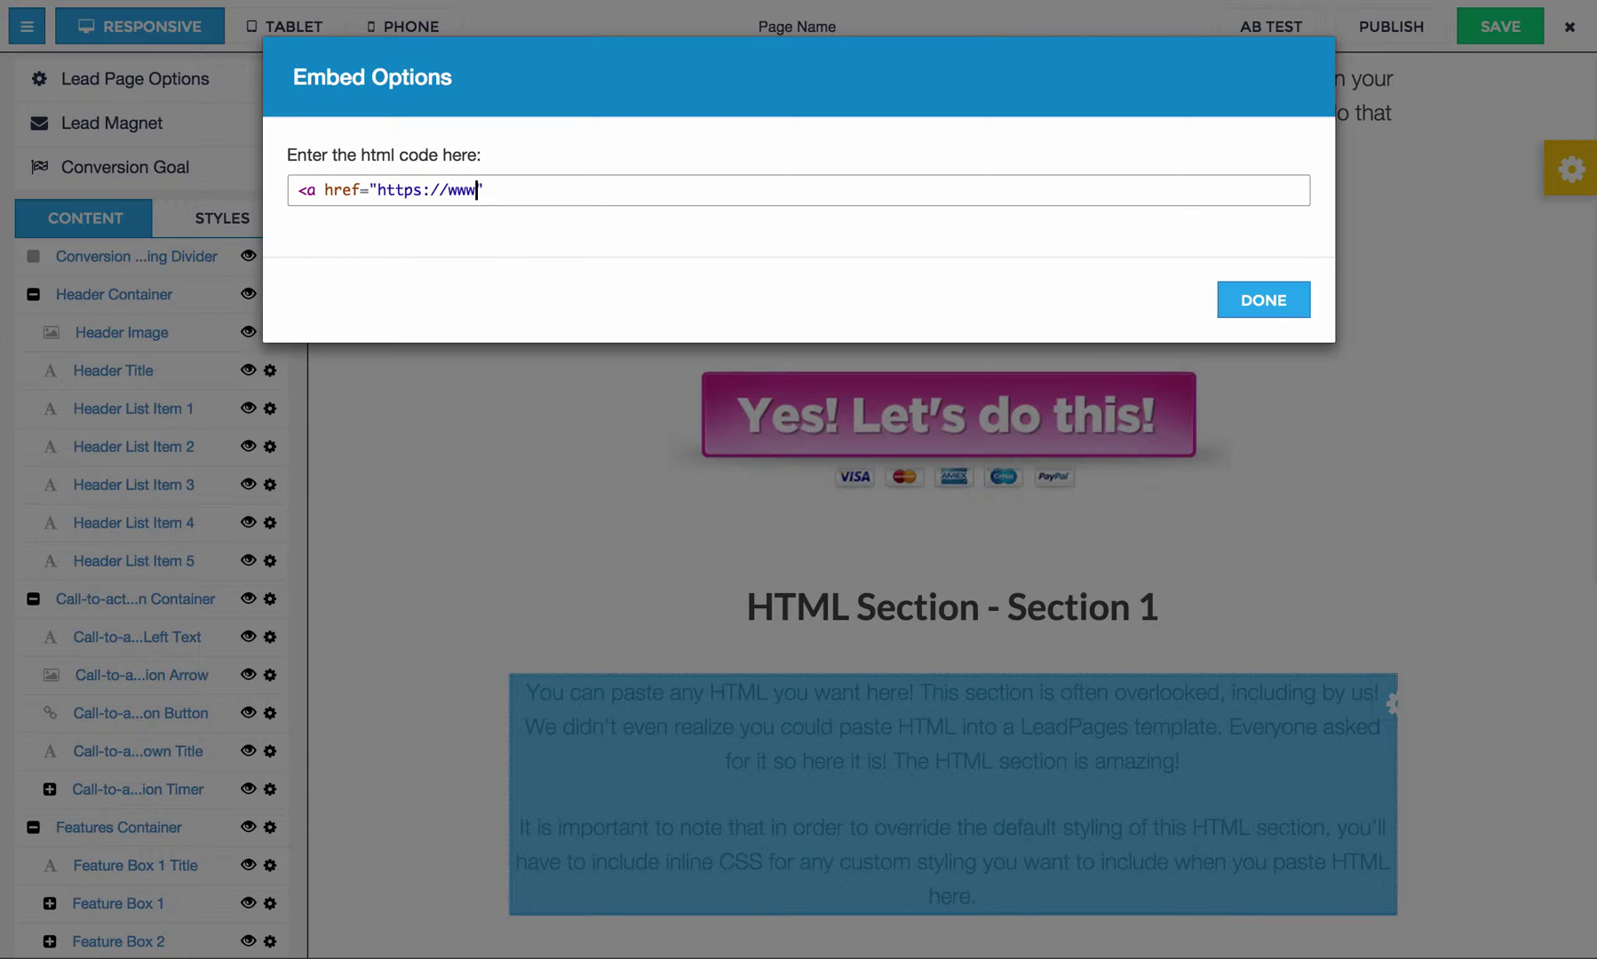
type("mplatelauncher.com\"")
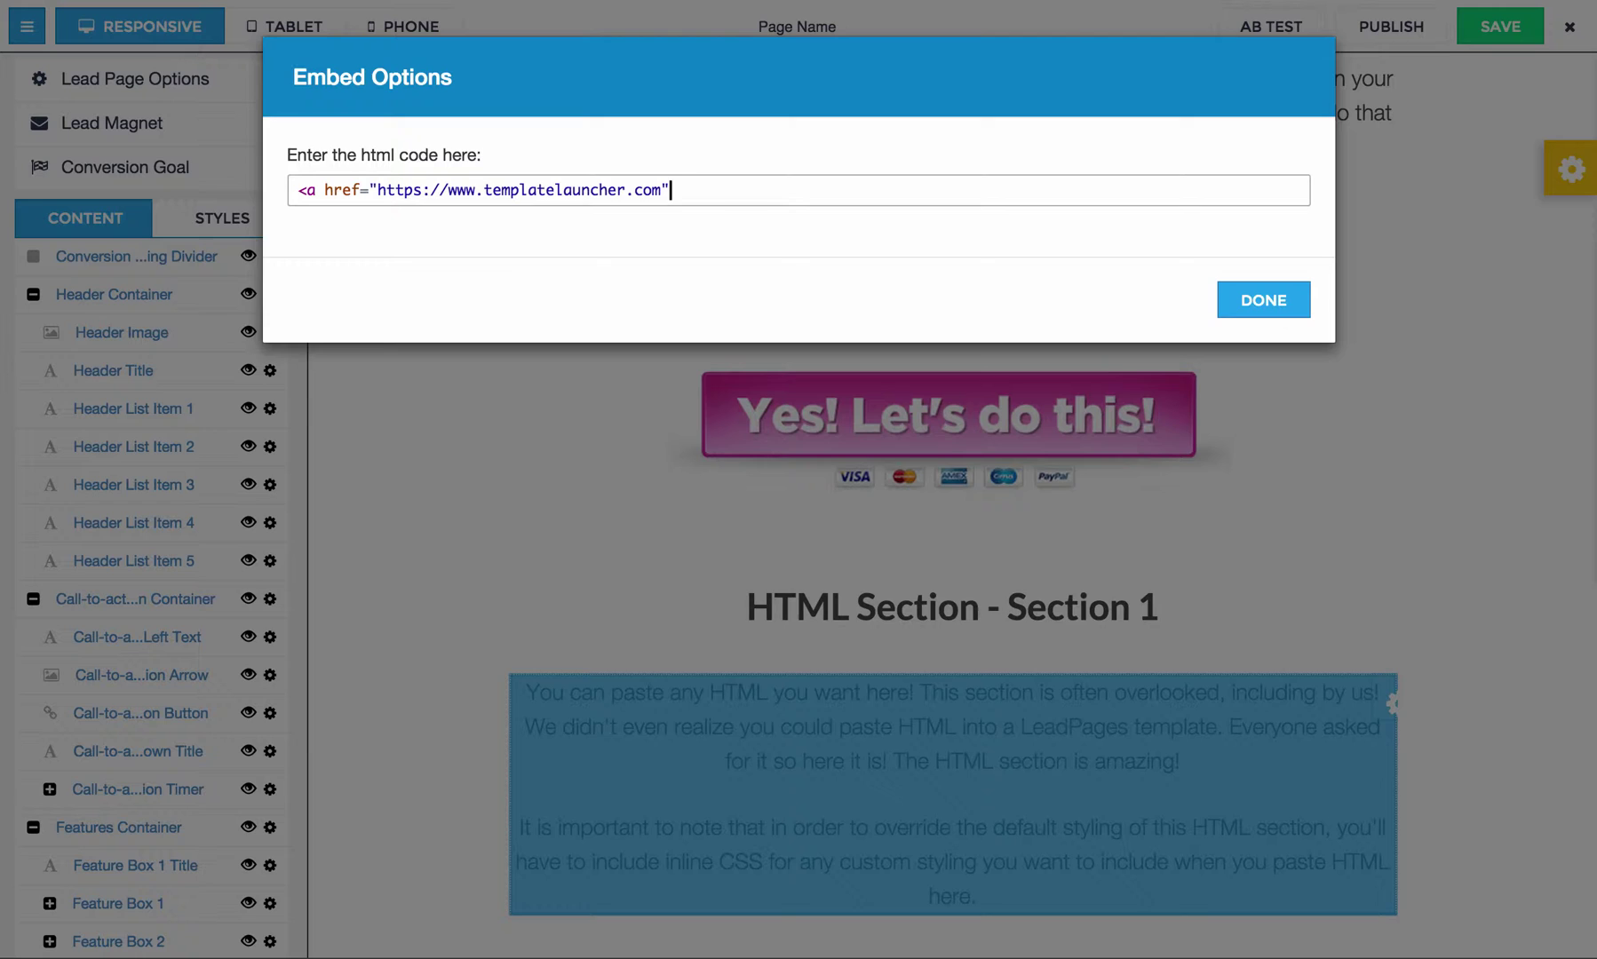
type("><img src=\"\"</a>")
type("https://lh3.googleusercontent.com/gAzsrOrdyVC698k8jZtZt5_xKYaeXTlVpMcw3wQlRymhS0-w9wBymftCPwTkoniGTXPG9XM4IXEqcv6ojJE2ag=s0")
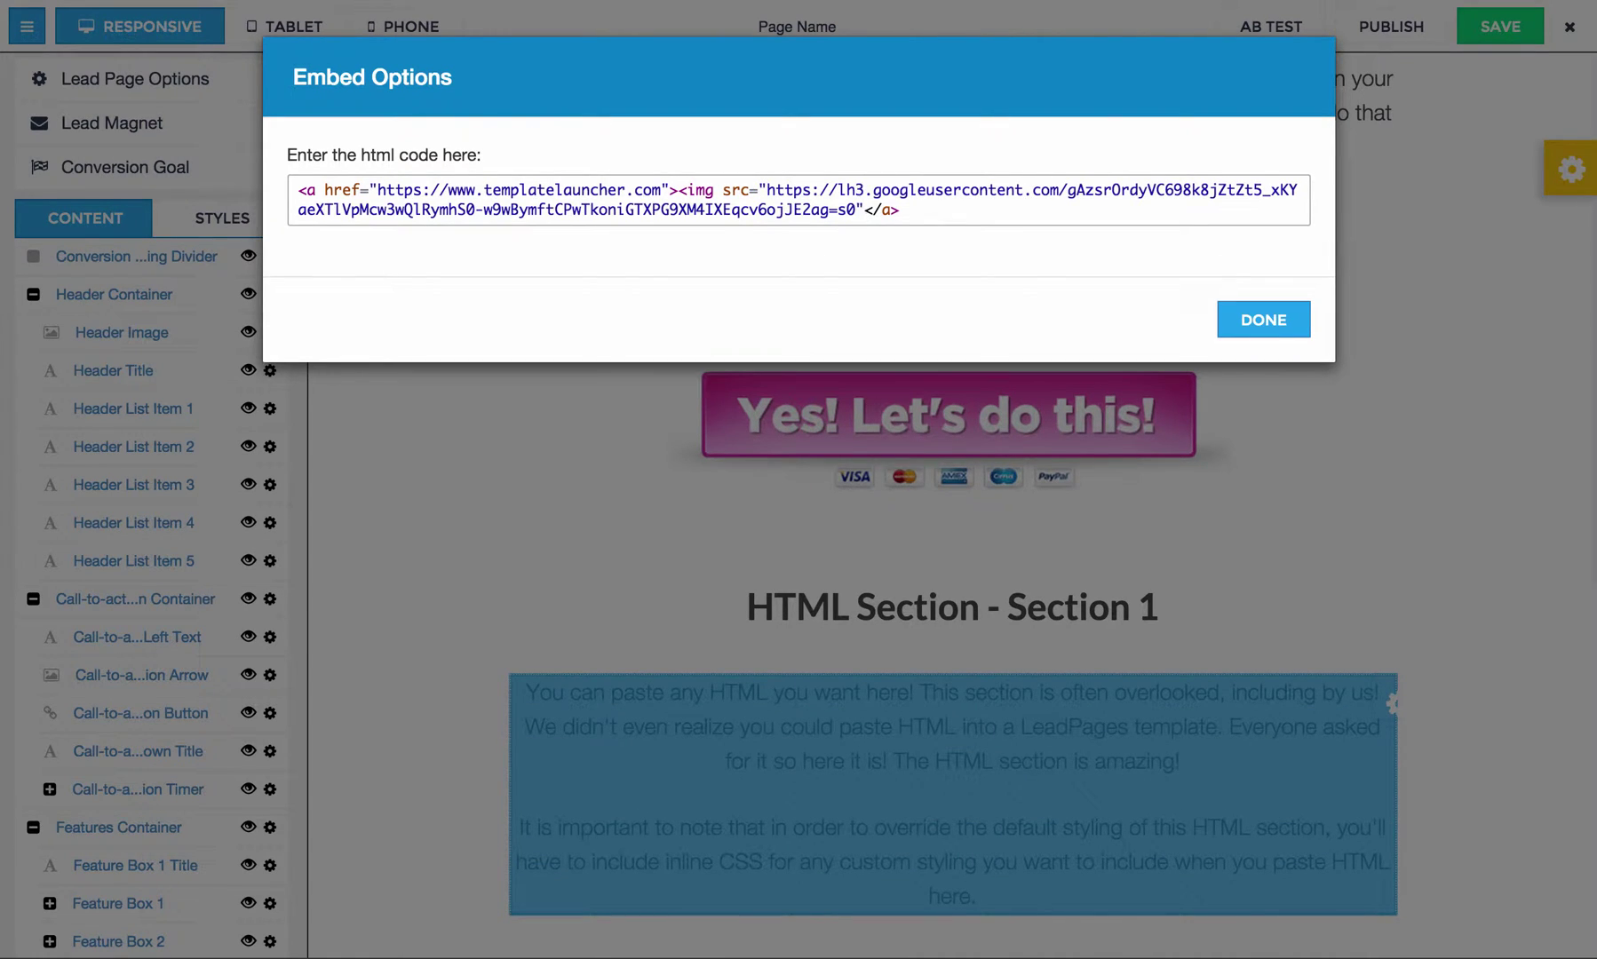
type("/>")
left_click(804, 189)
left_click(379, 189)
left_click(928, 210)
left_click(1273, 320)
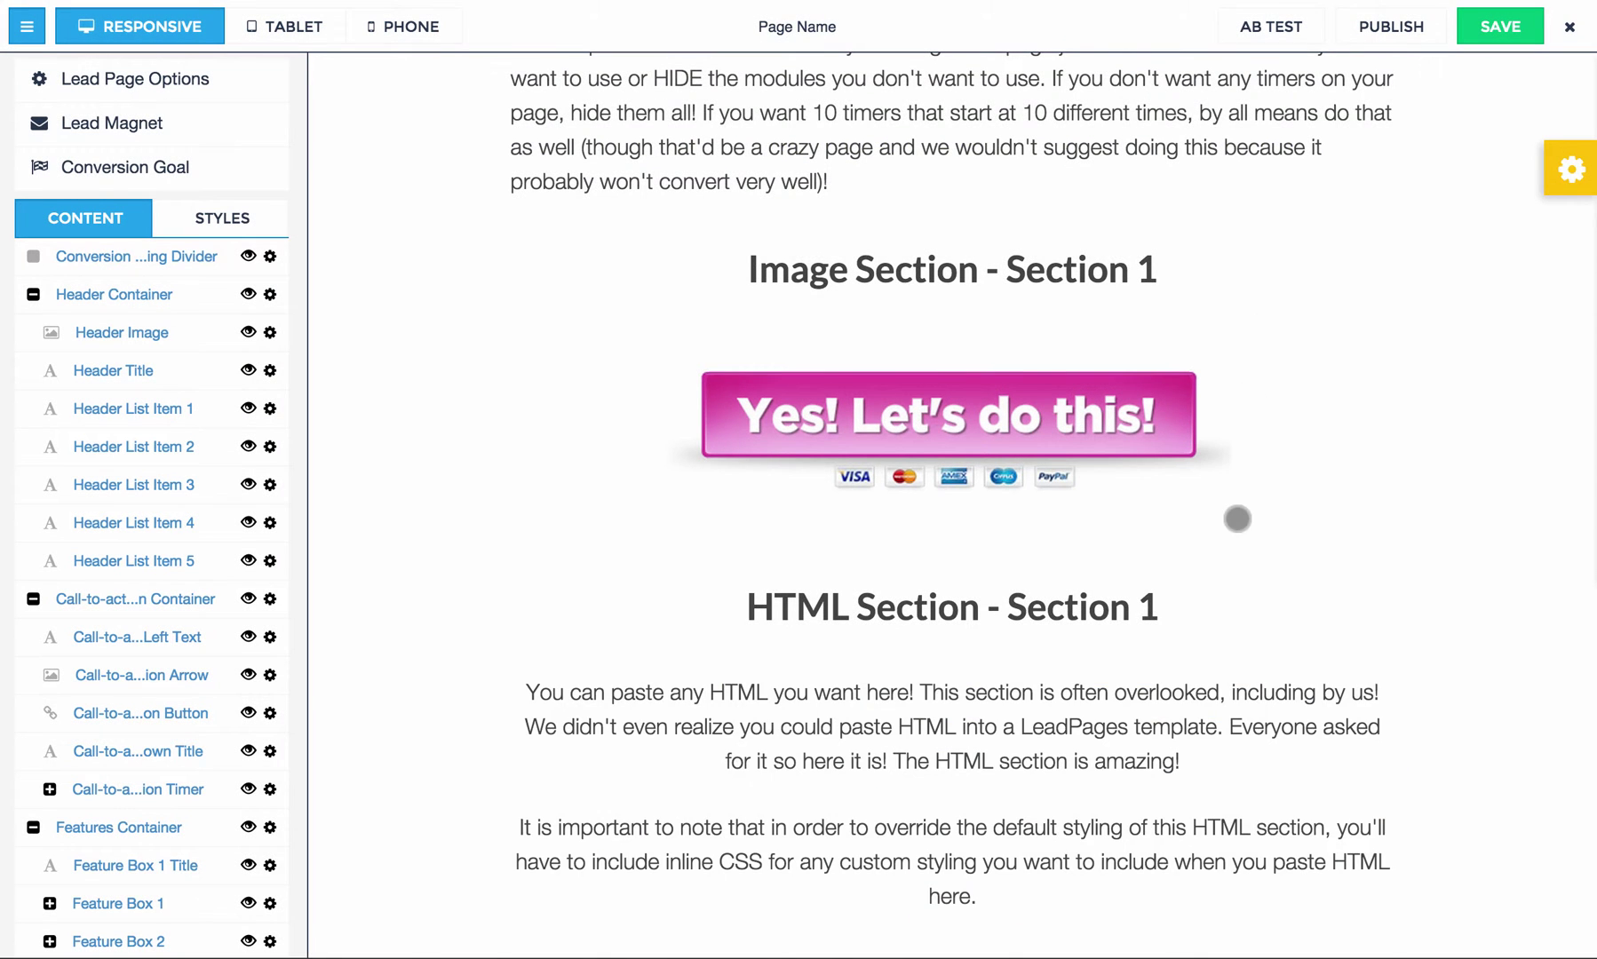
Step: Enter a page name in Lead Page Options, which sets the web address, and save the page
scroll(1244, 502, "down", 2)
scroll(1253, 486, "down", 2)
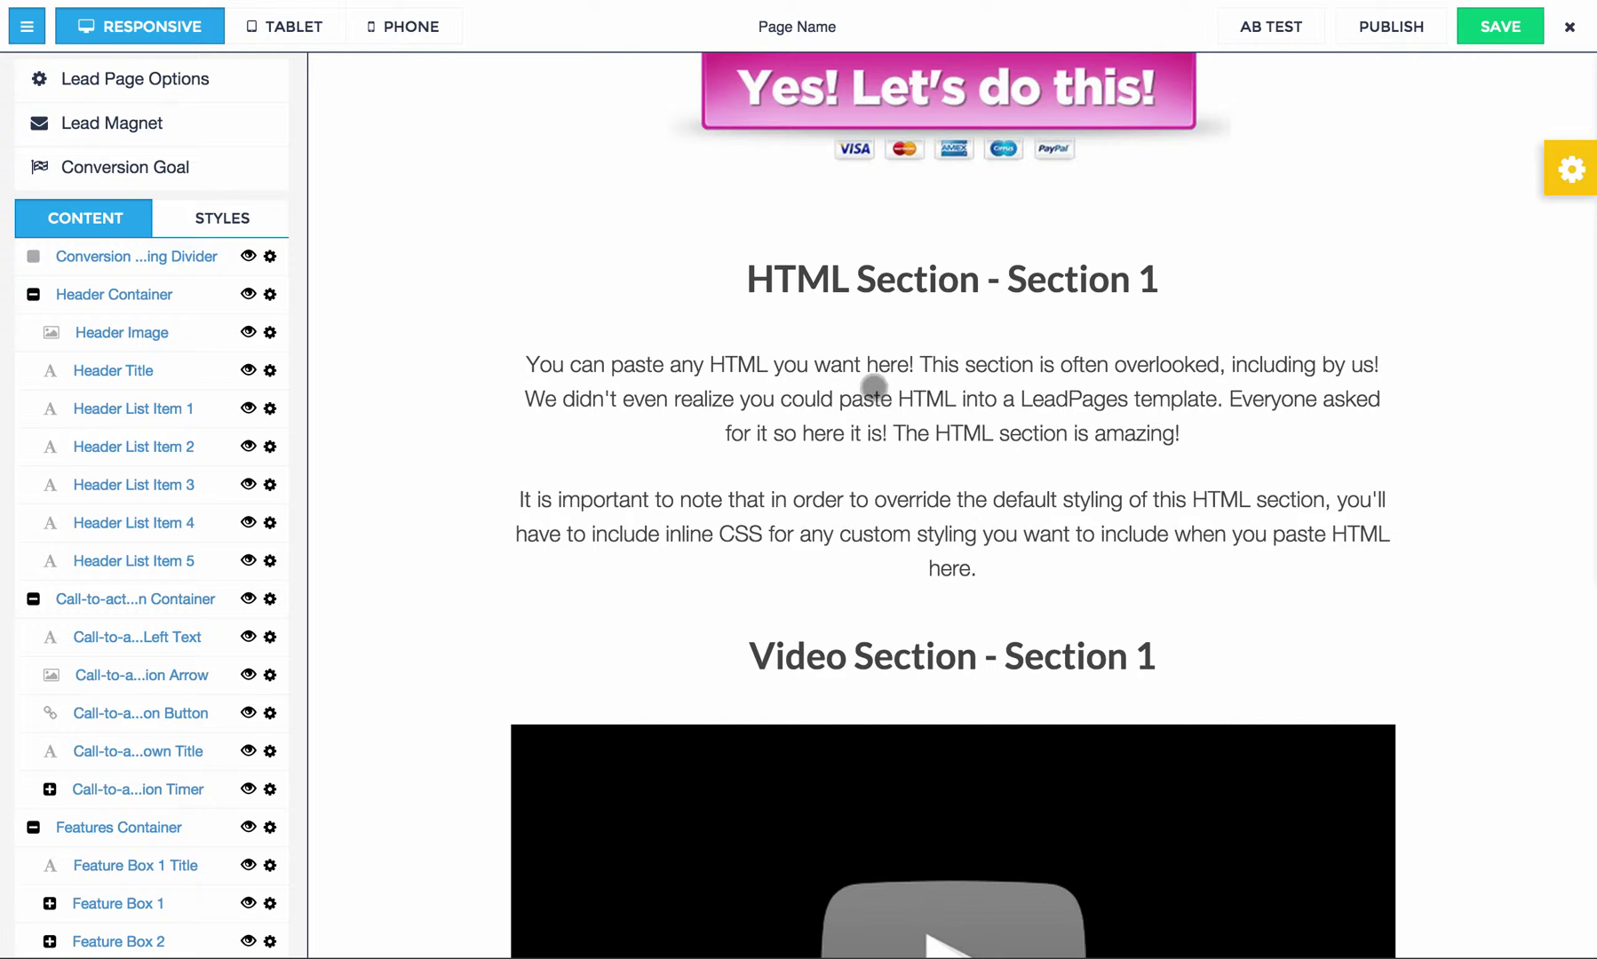
left_click(784, 30)
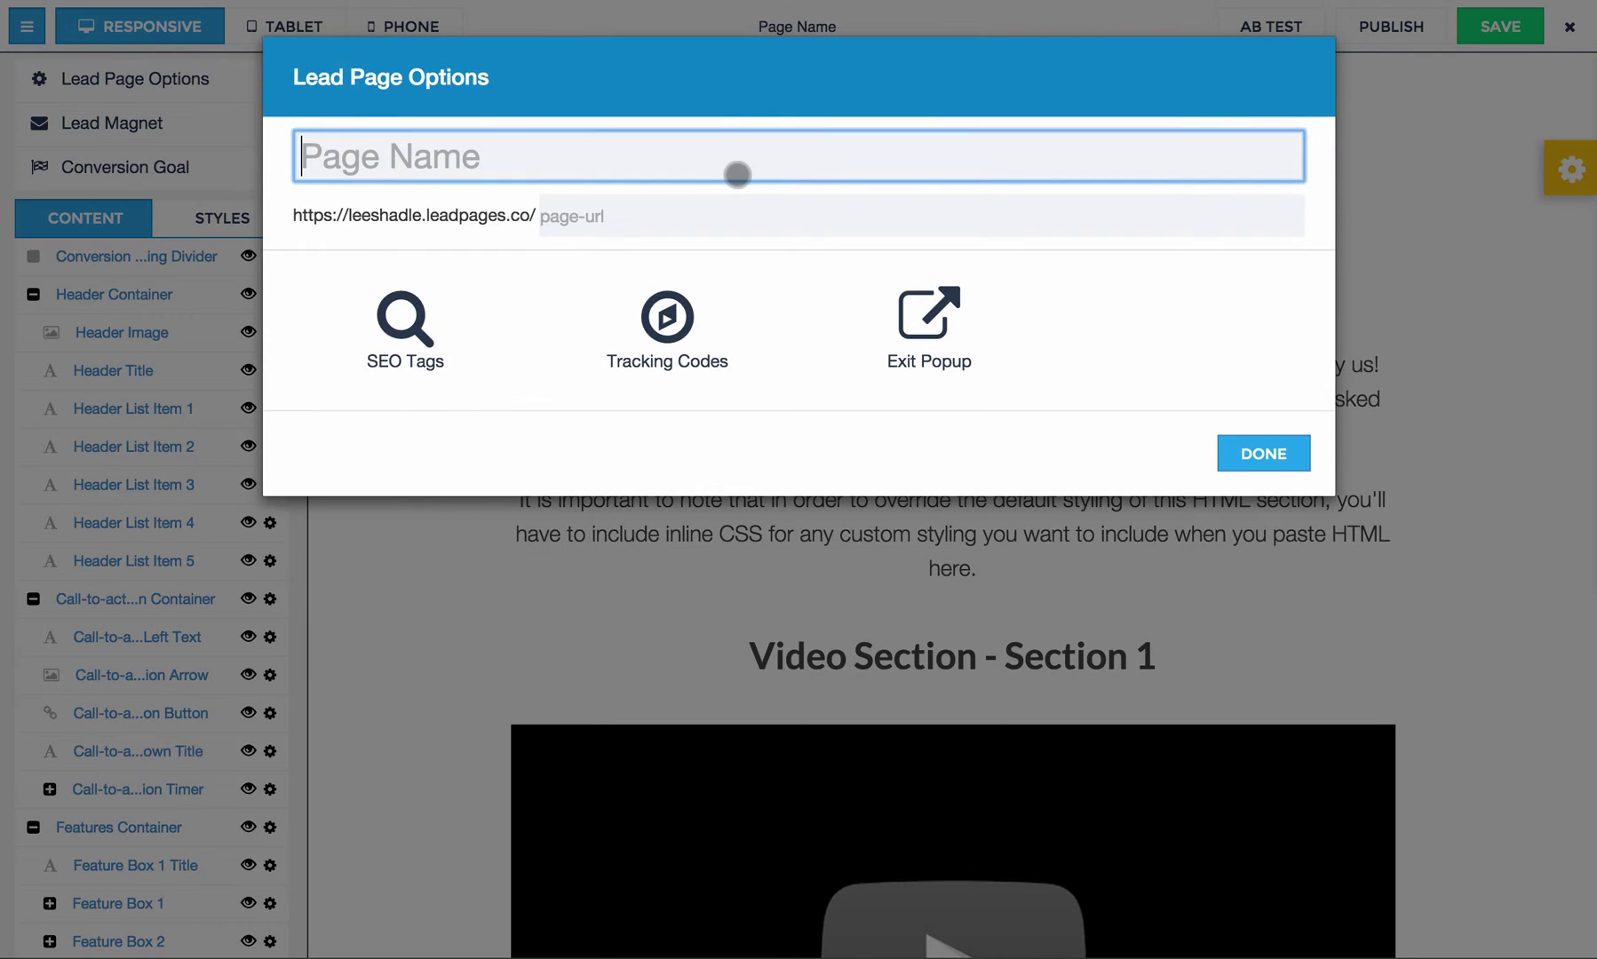
type("jill34")
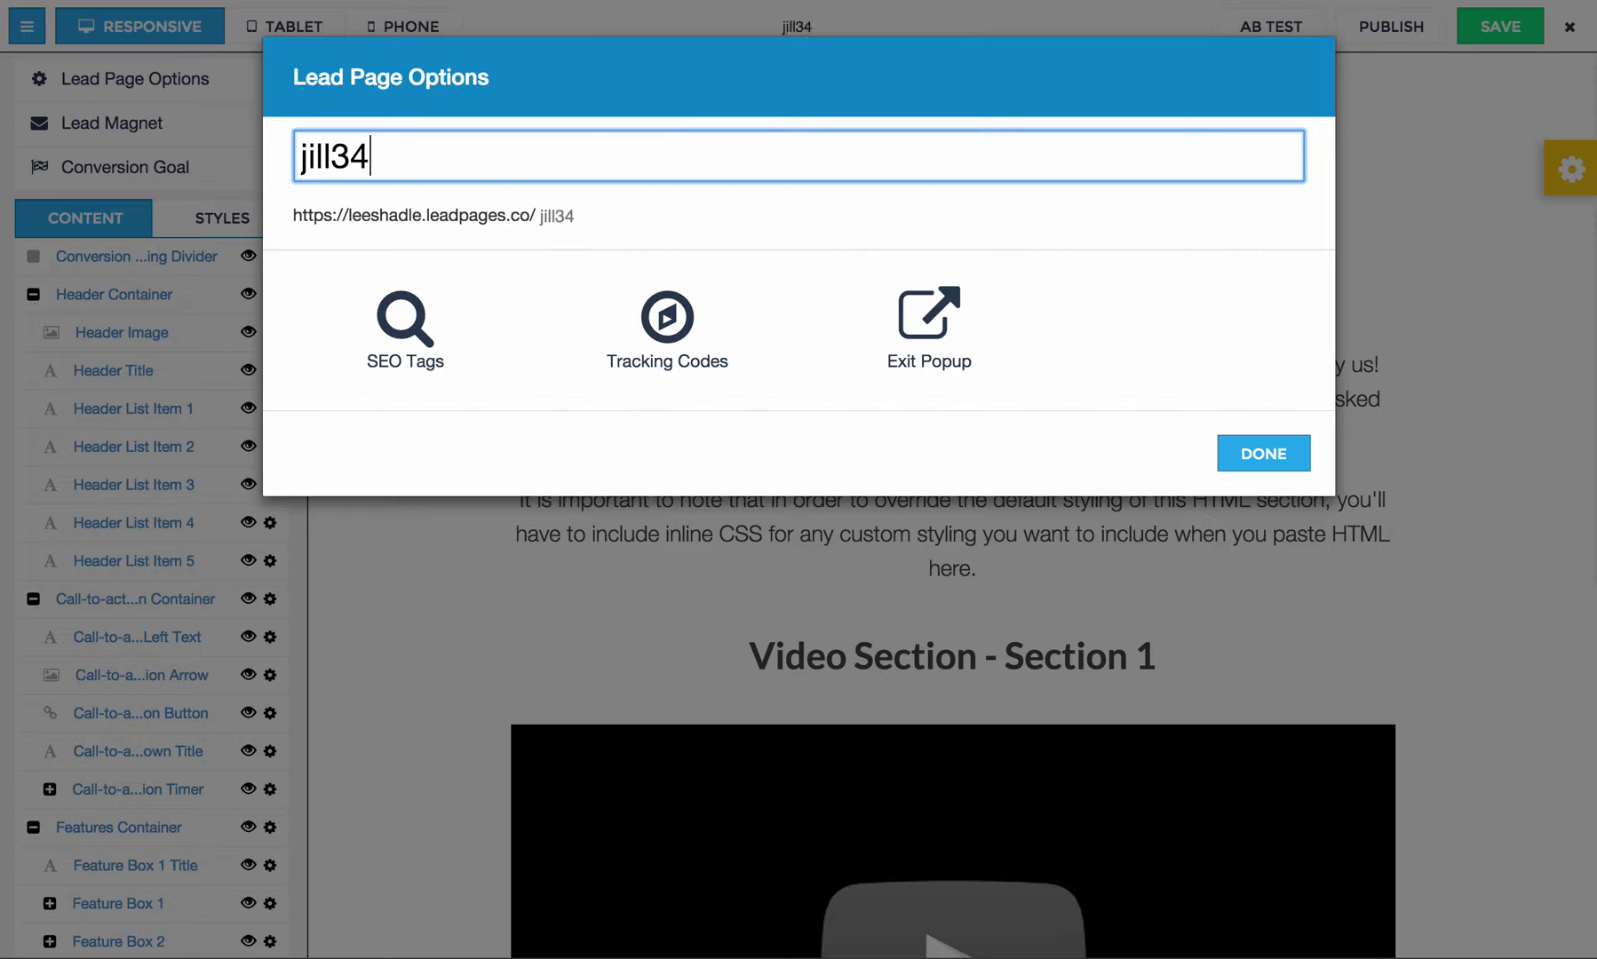
key("BackSpace")
left_click(1253, 448)
left_click(1487, 26)
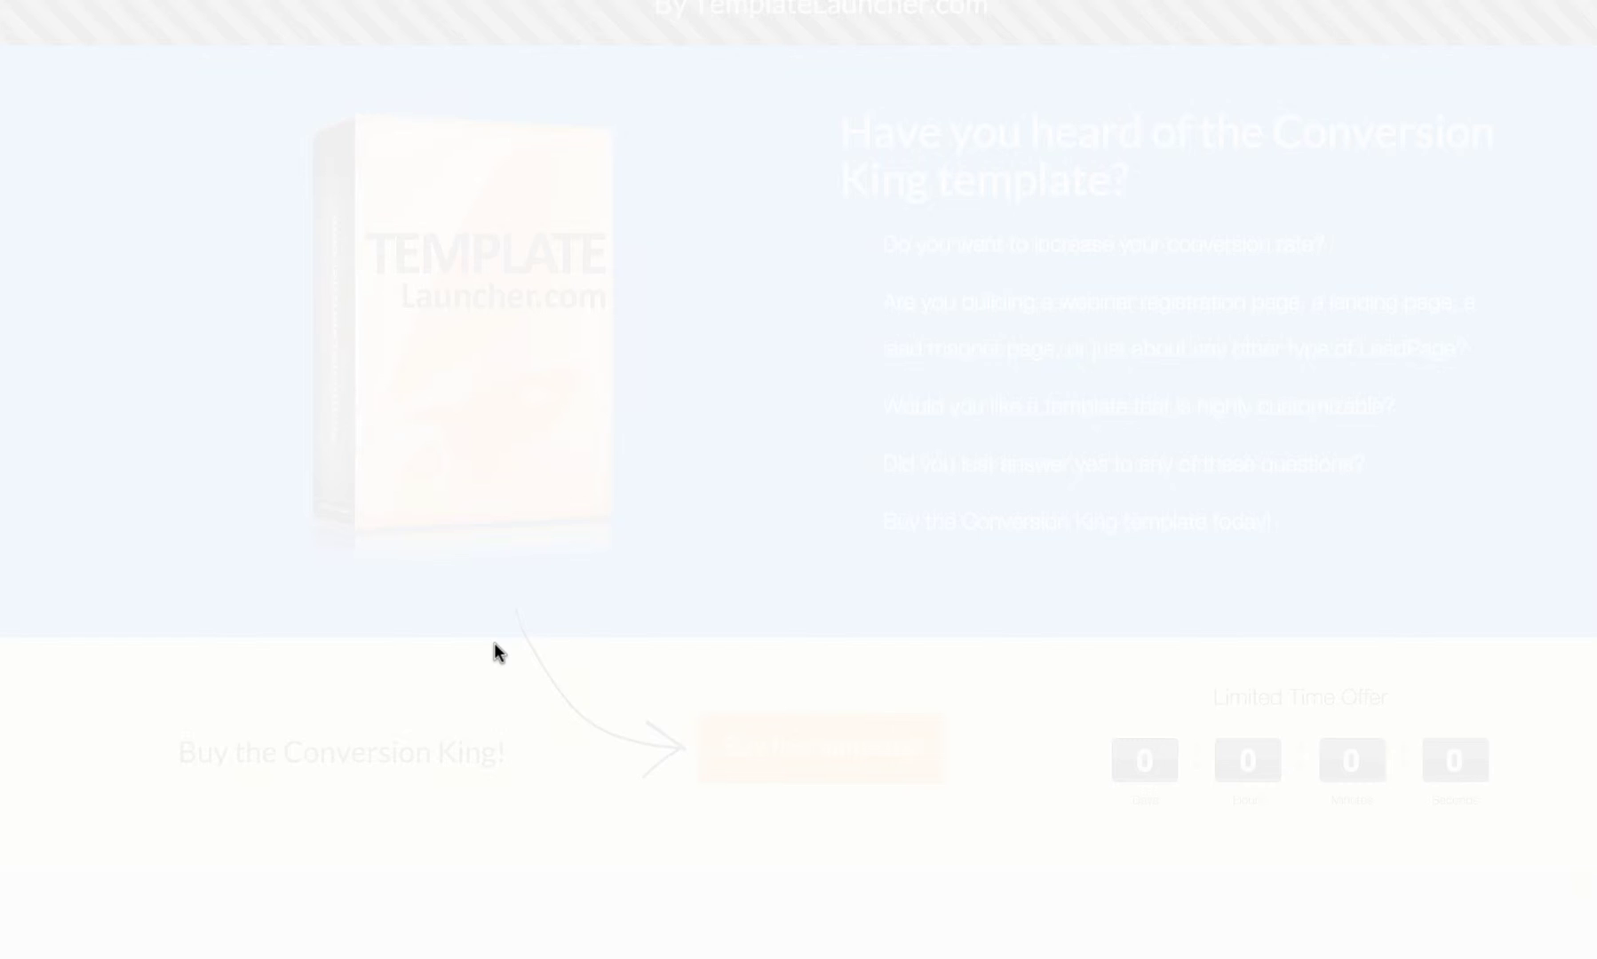
scroll(556, 596, "down", 2)
scroll(556, 596, "down", 20)
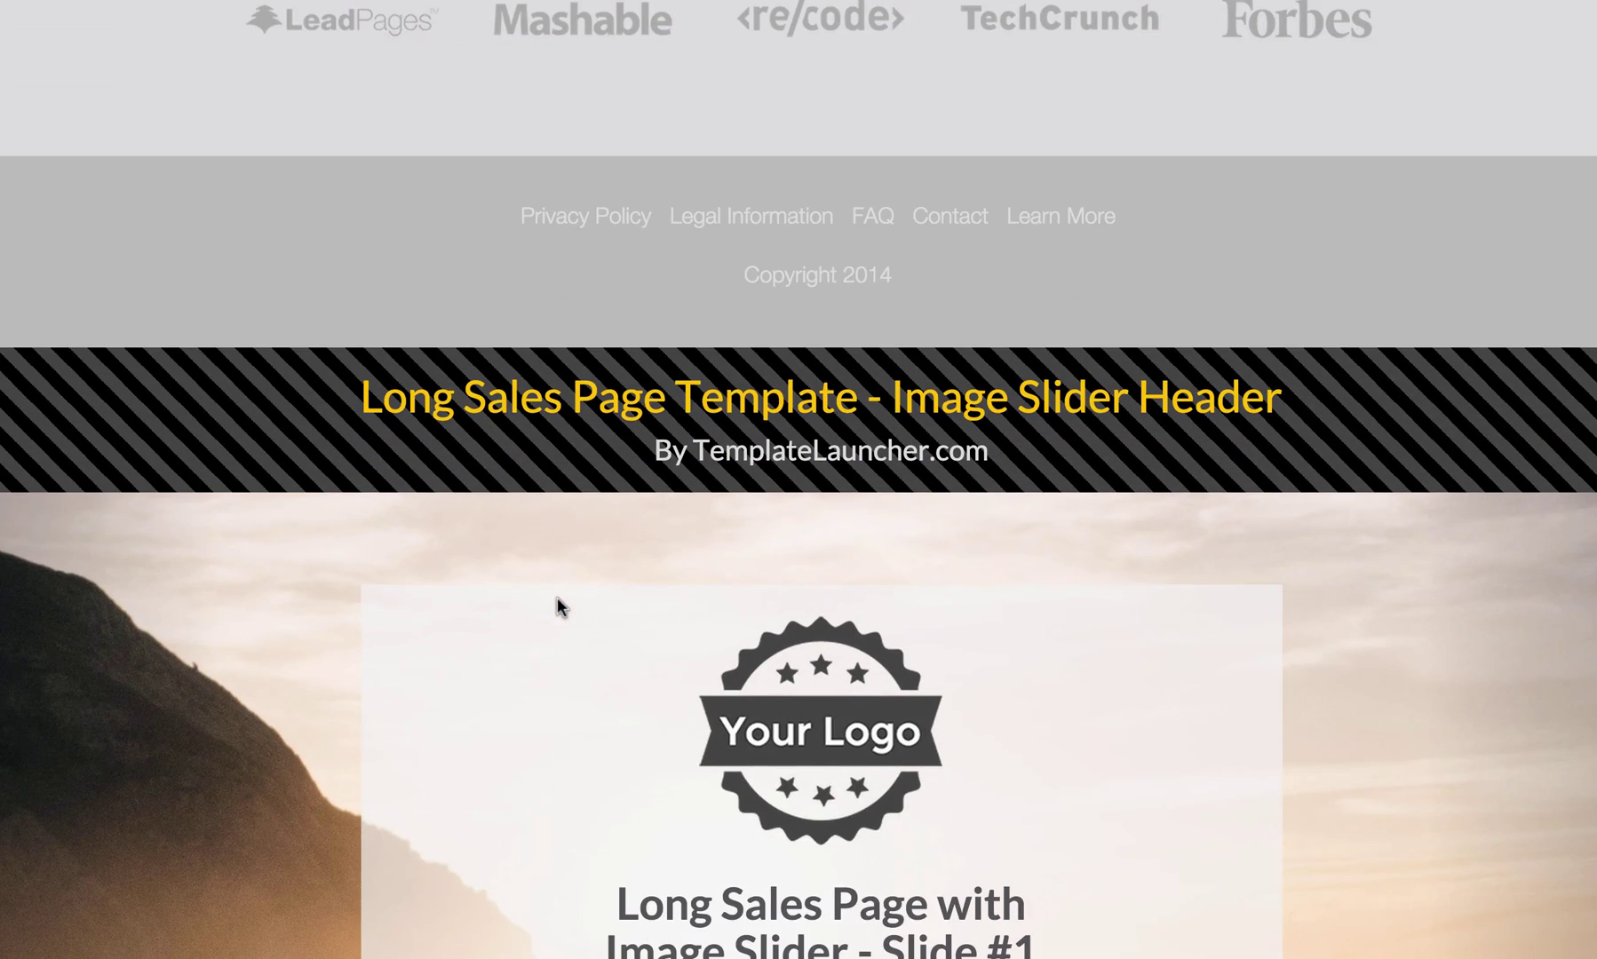
right_click(306, 492)
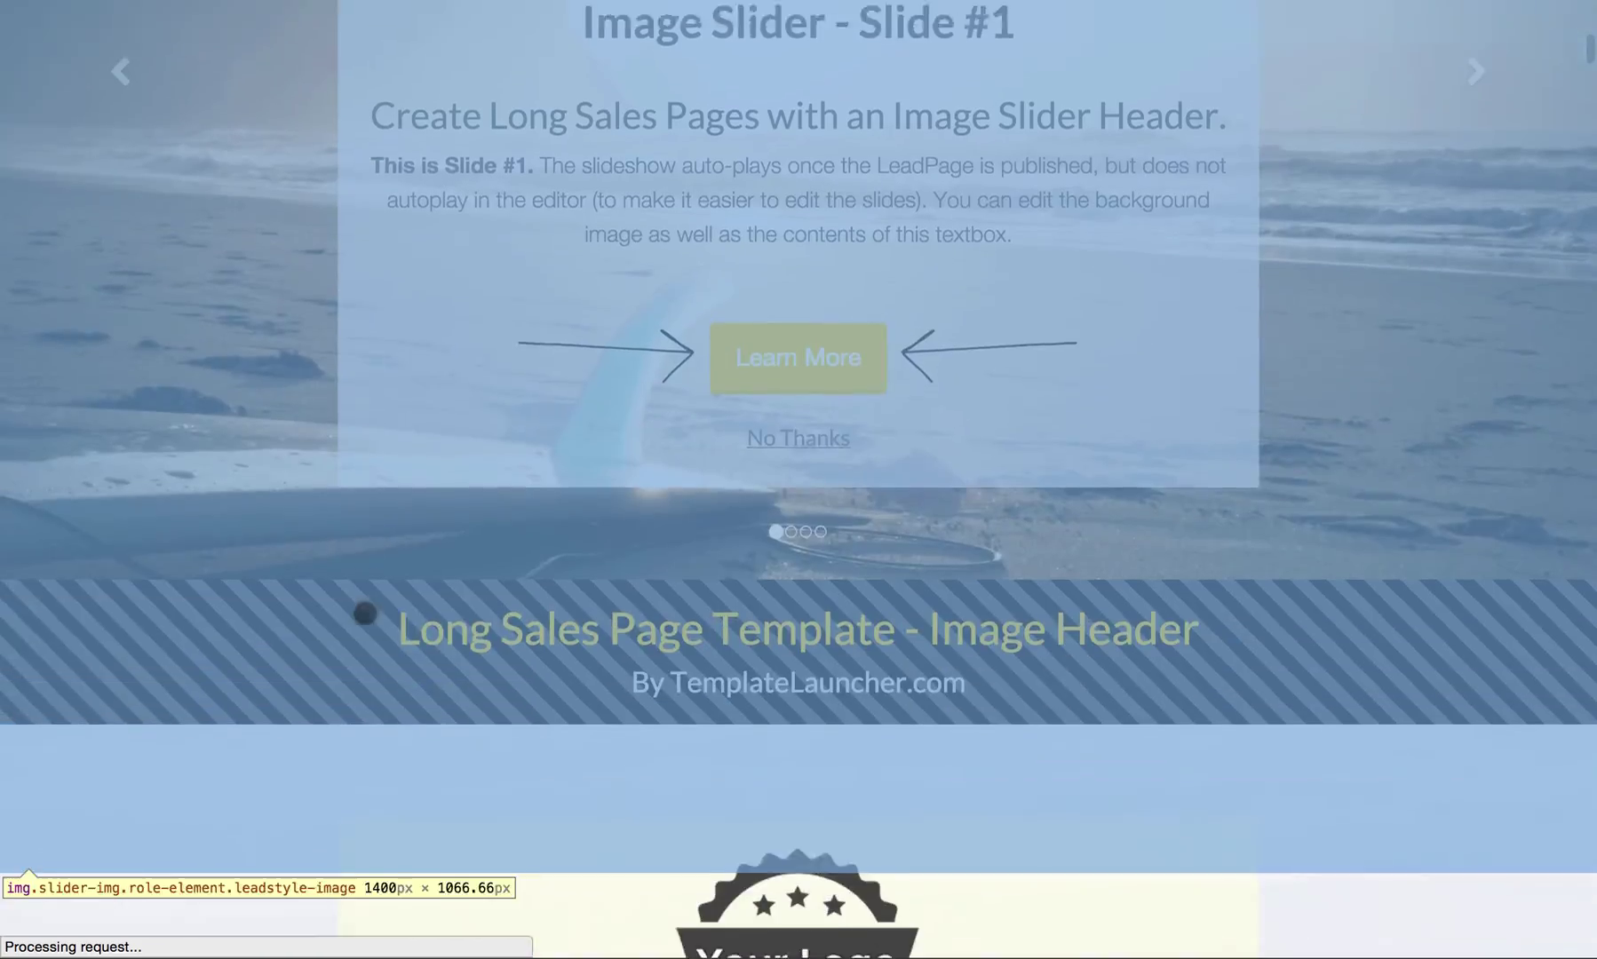
scroll(365, 613, "down", 20)
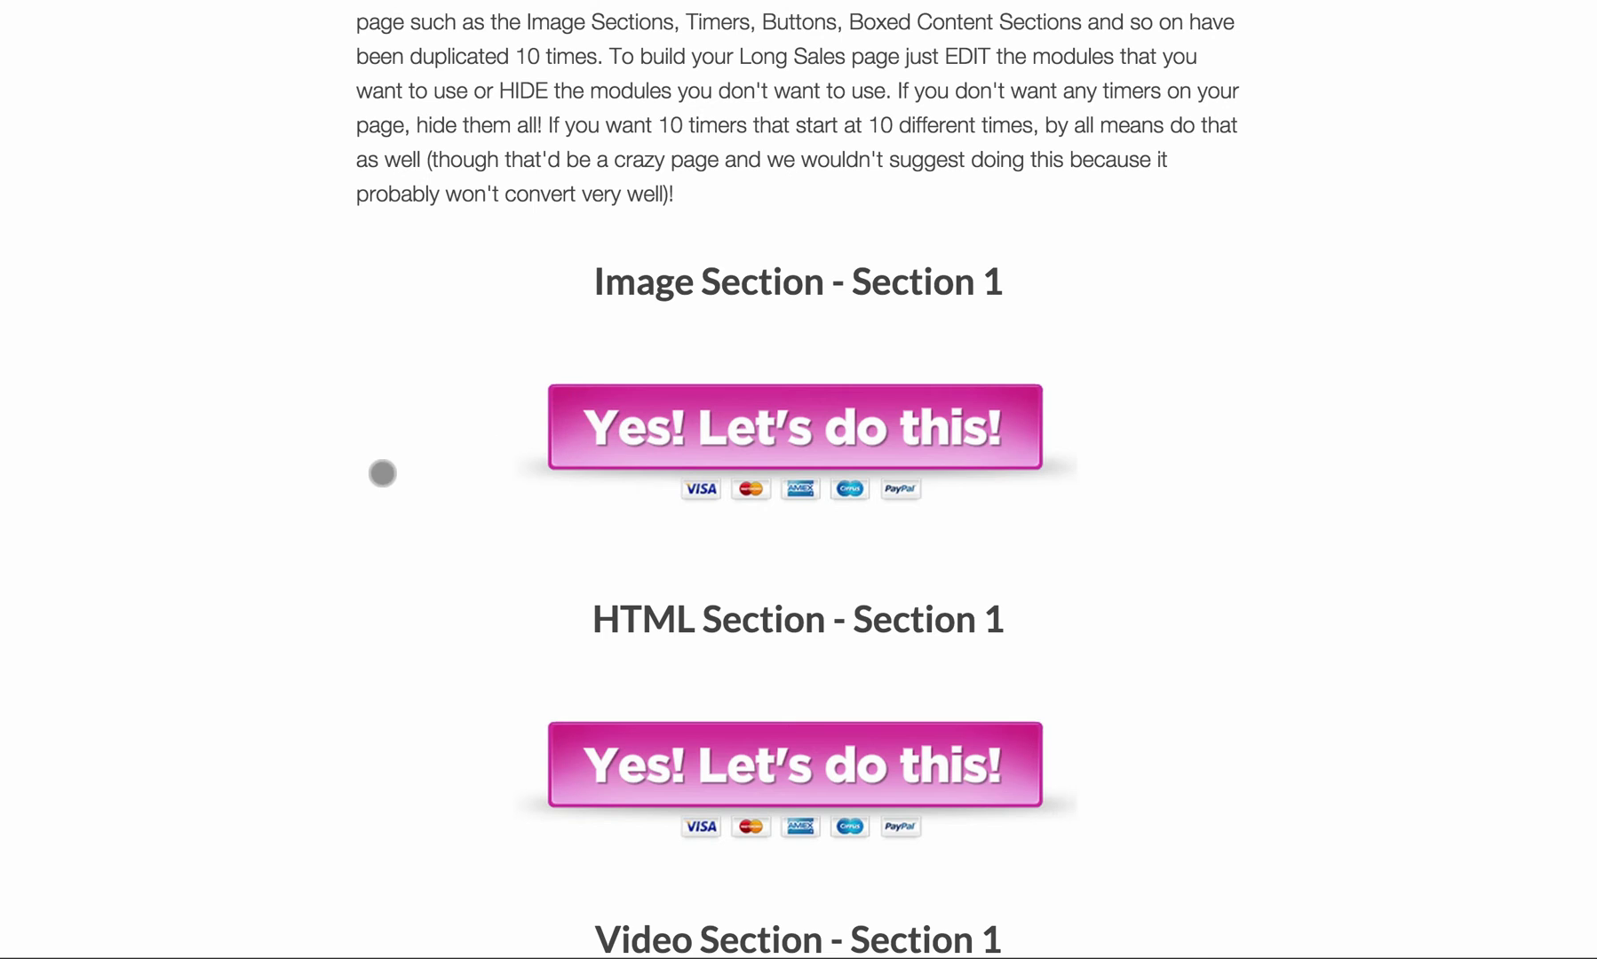
scroll(382, 473, "down", 3)
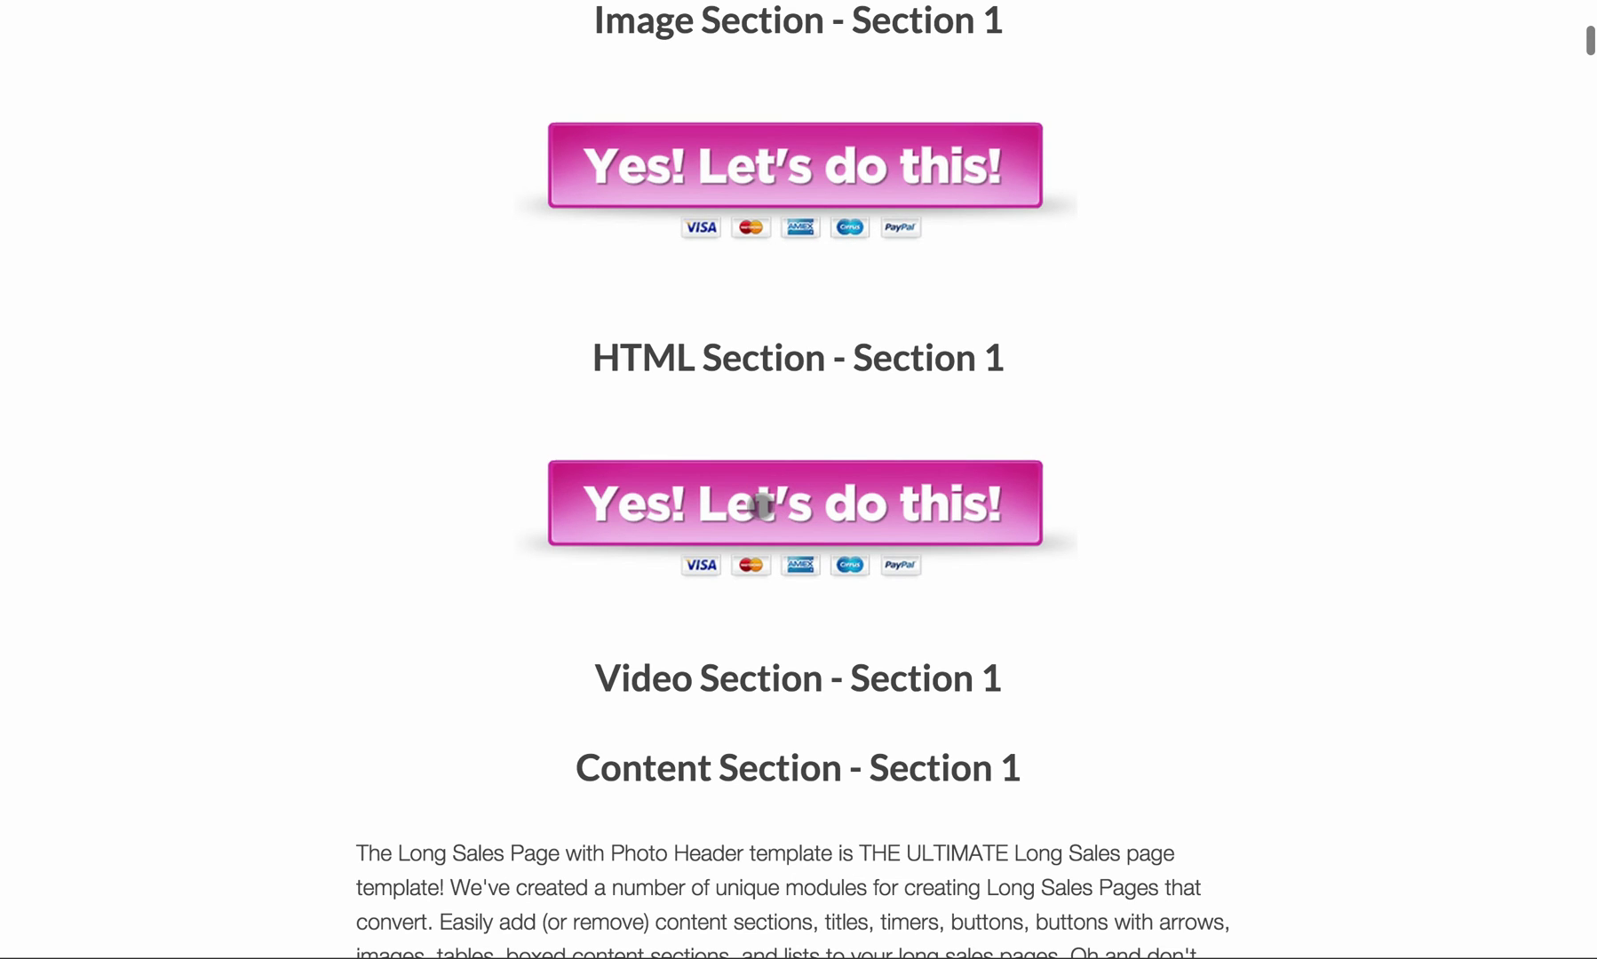
left_click(762, 504)
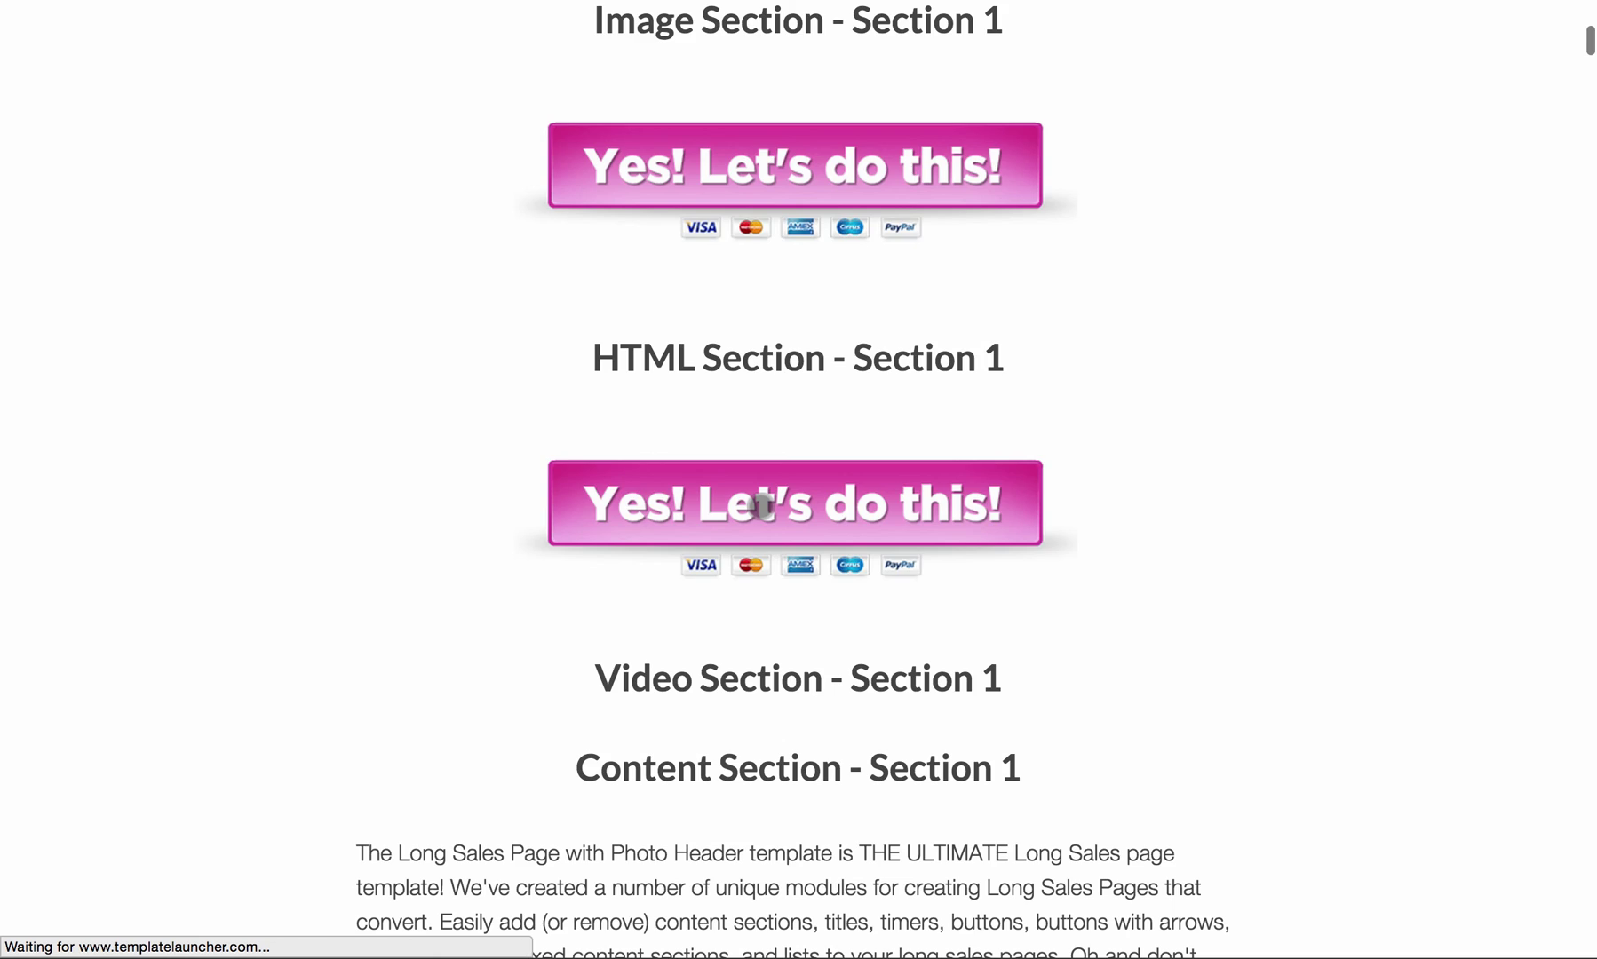